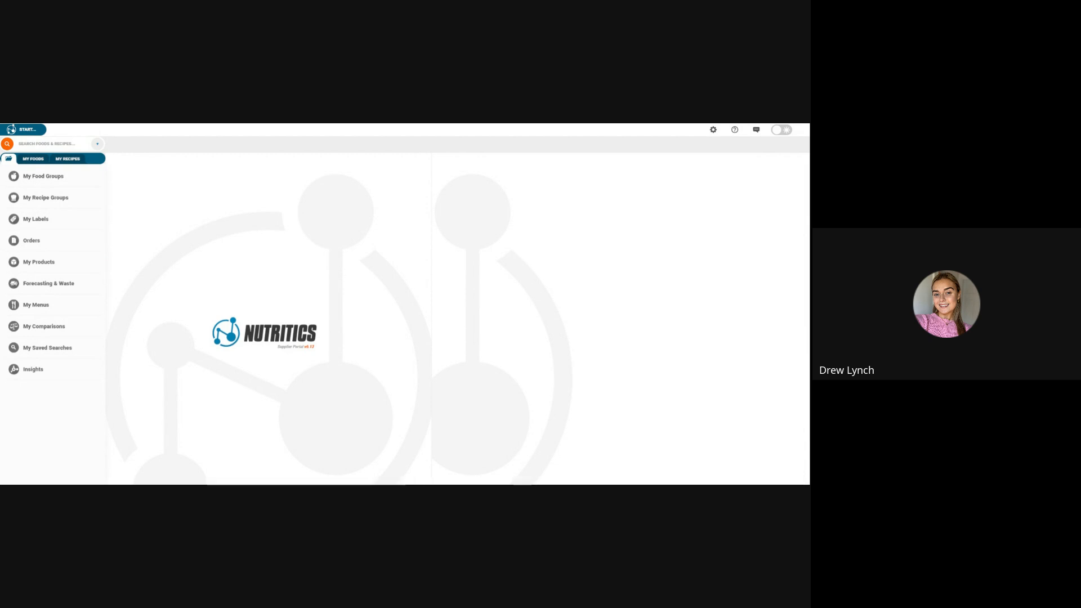
click(713, 129)
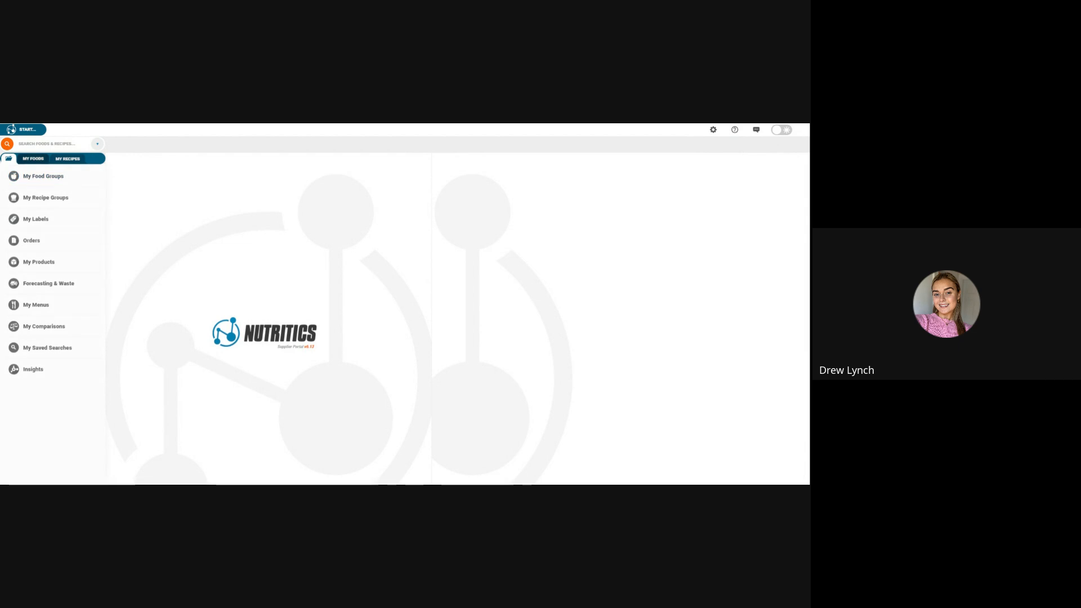
Step: Create a new food with values copied from a label and name it "Grainne's Almond Butter"
click(31, 133)
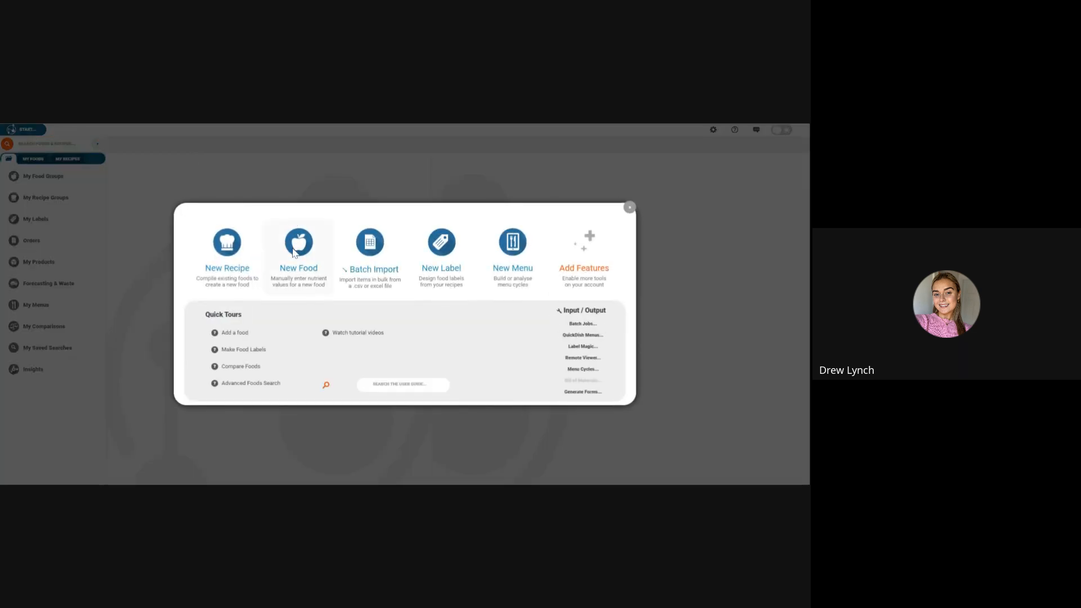
click(290, 243)
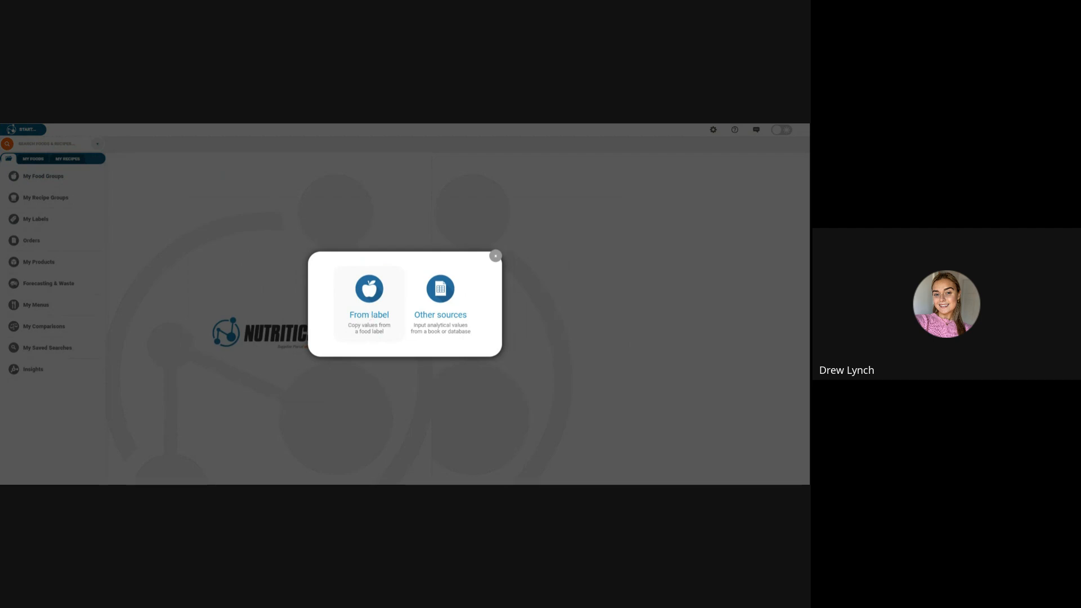
click(364, 311)
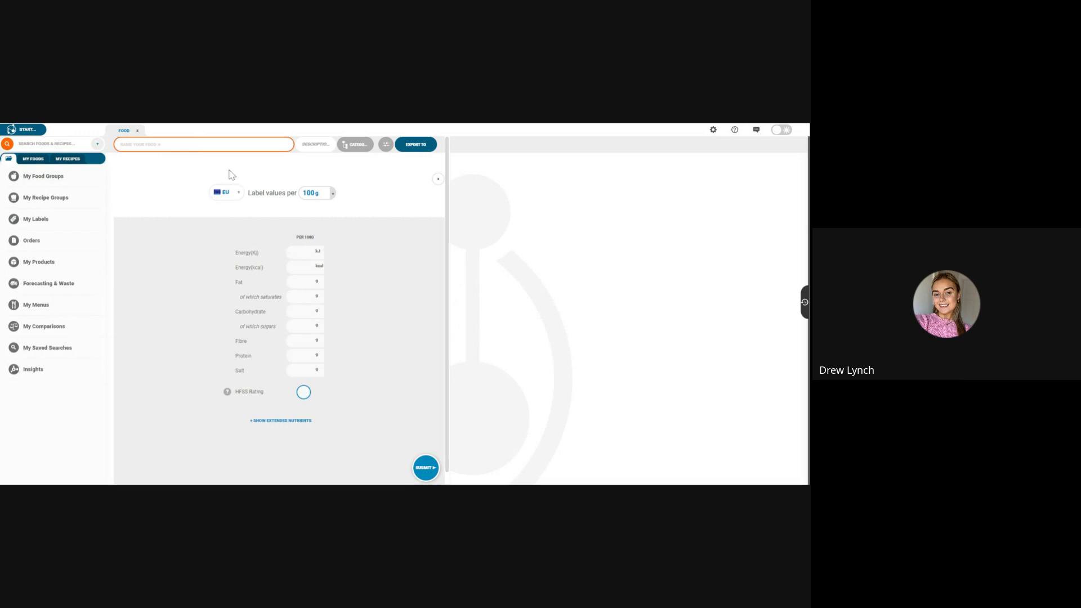
text(Grainne)
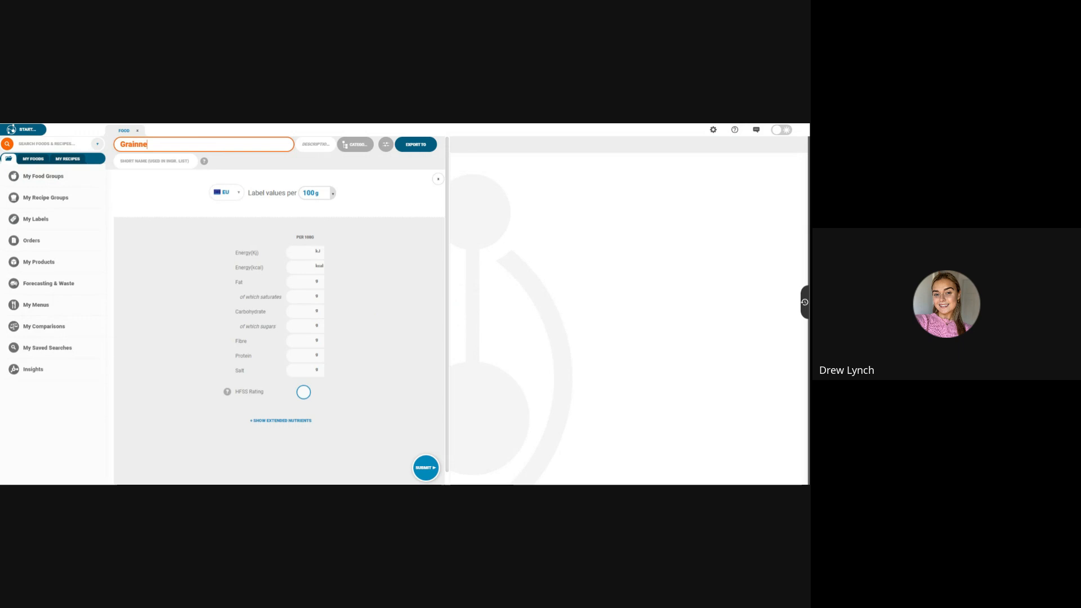
text('s Almond Butter)
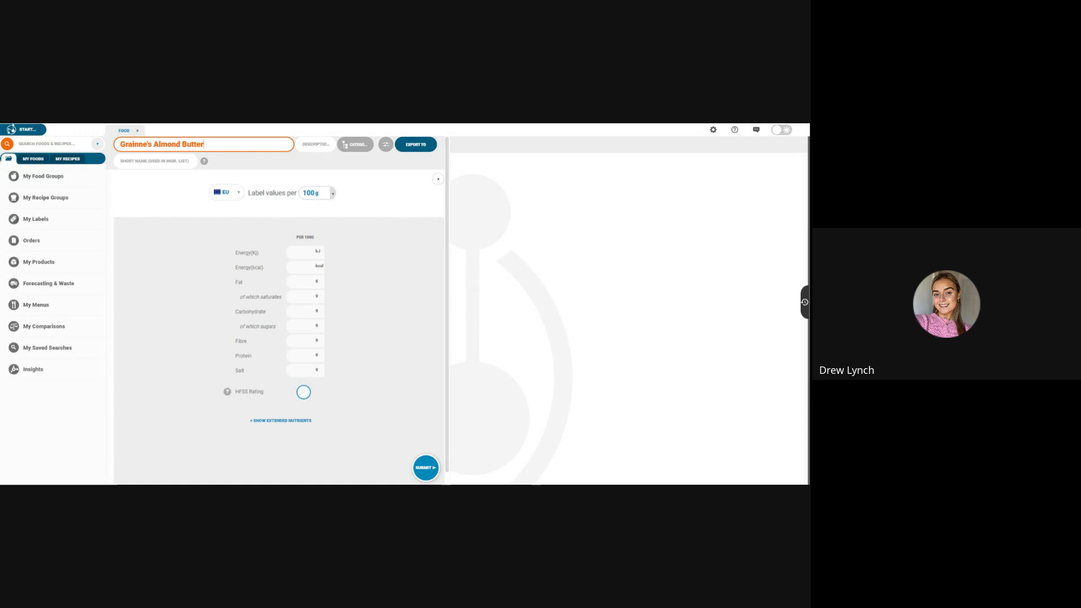
Step: Set the food's description to "Almond Butter" and look through the available food categories
click(309, 145)
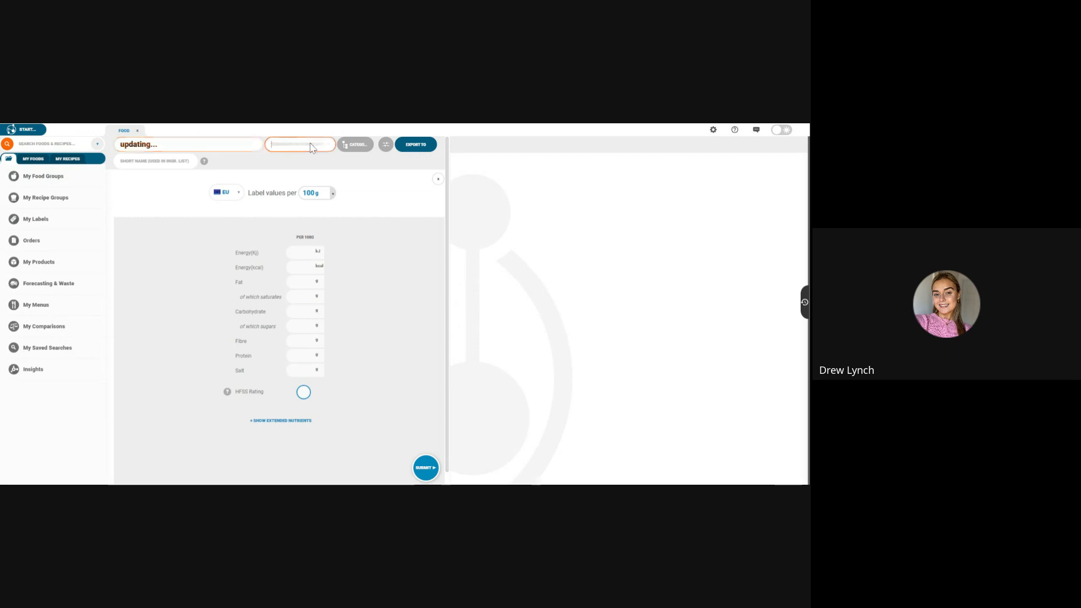
text(Almond Bu)
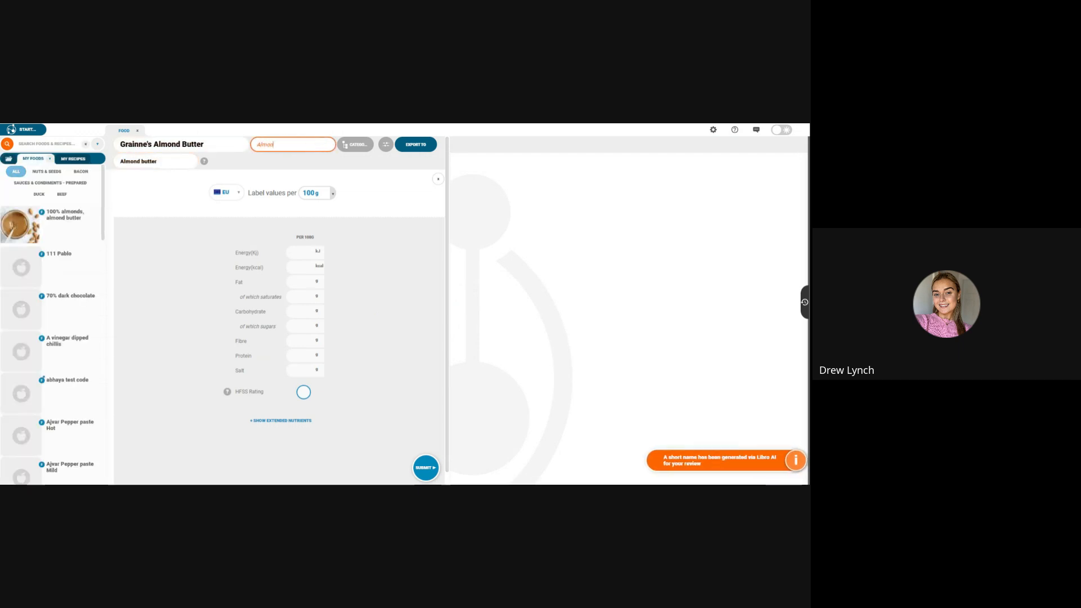
text(tter)
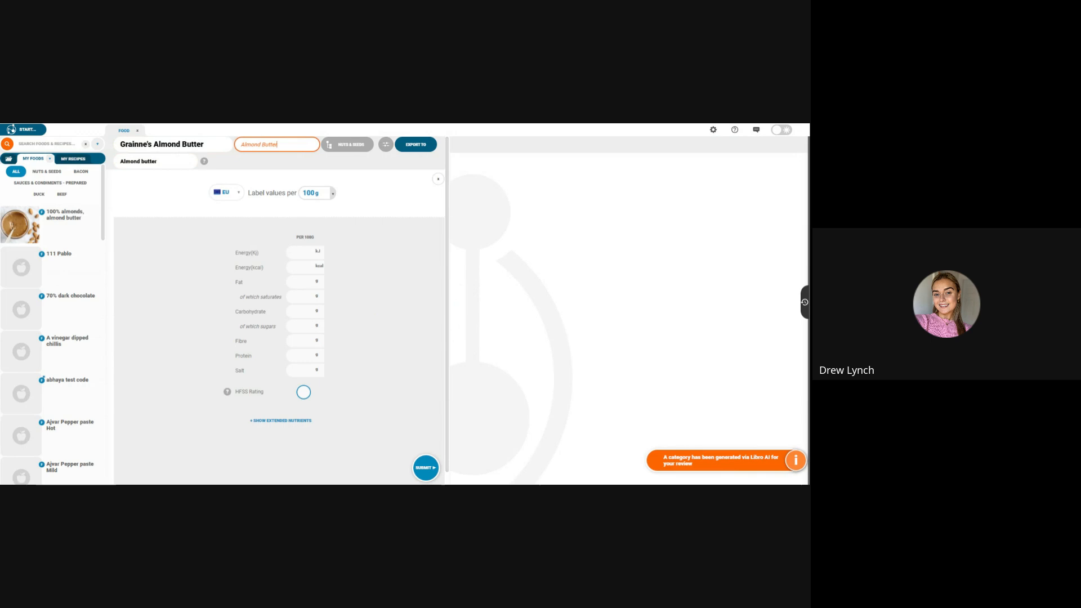
click(314, 163)
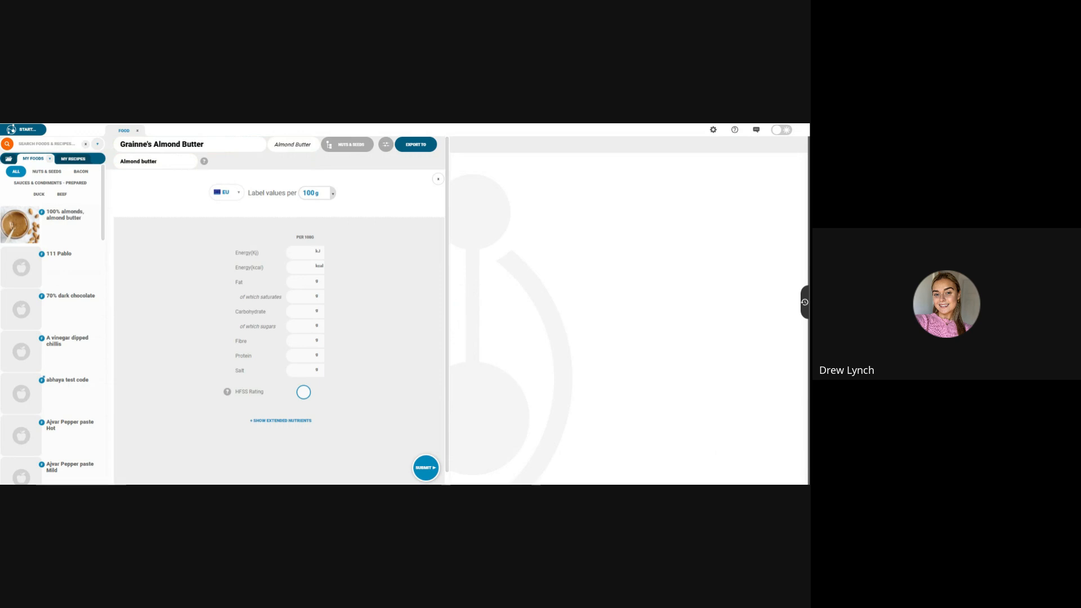
click(363, 148)
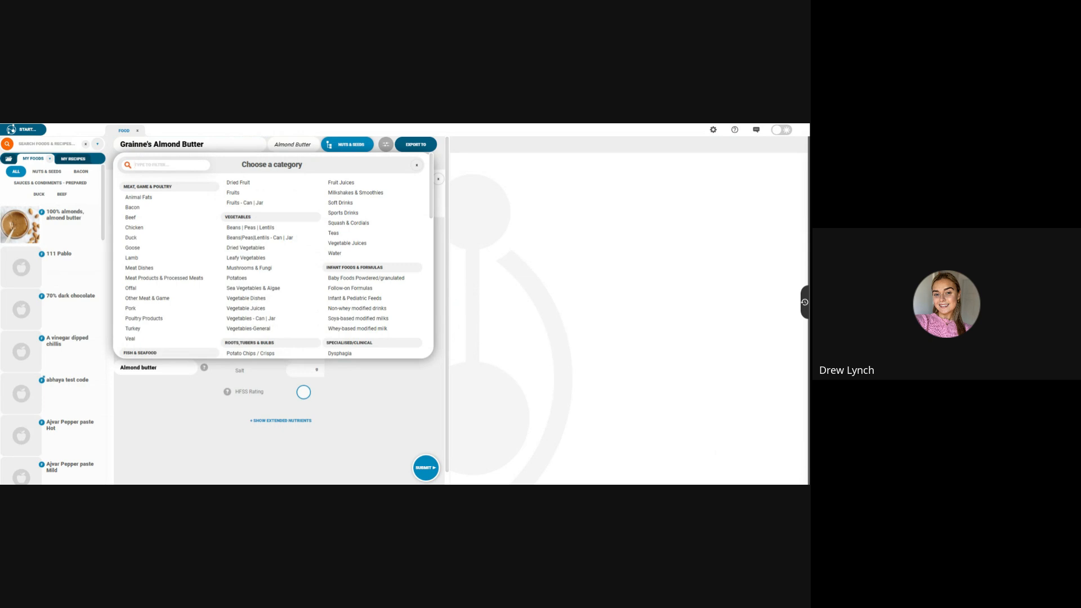
click(363, 147)
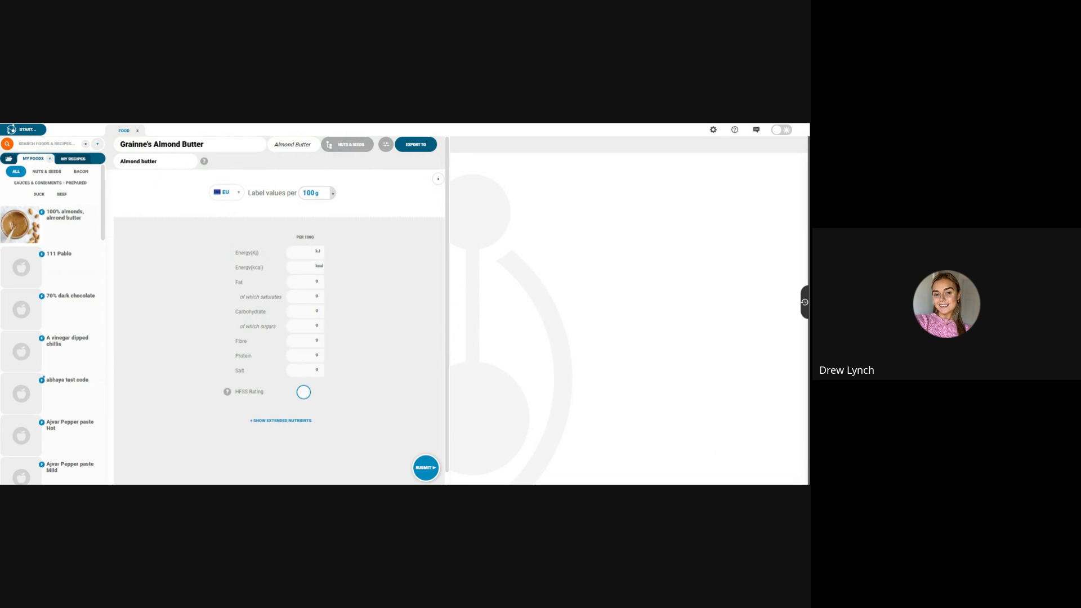
Step: Set the label values per 100 g for energy to 2688 kJ and 650 kcal, and fat to 56 g
click(294, 256)
text(2)
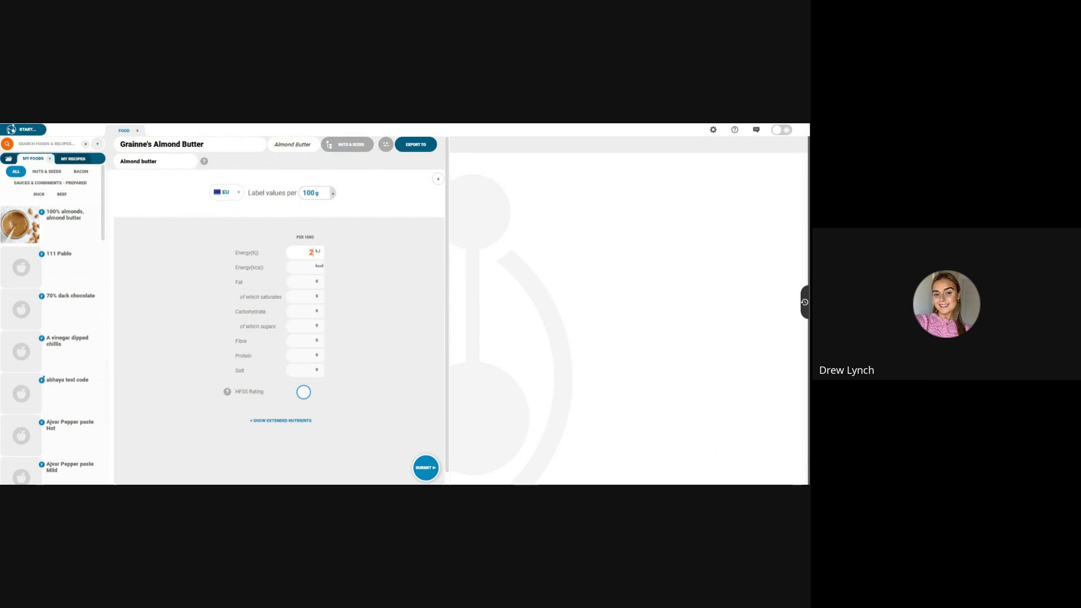
text(688)
key(Tab)
text(650)
key(Tab)
text(56)
Step: Set saturates to 4.4 g, carbohydrate to 6.5 g and sugars to 4 g
click(314, 298)
text(4.4)
key(Tab)
text(6.5)
click(306, 328)
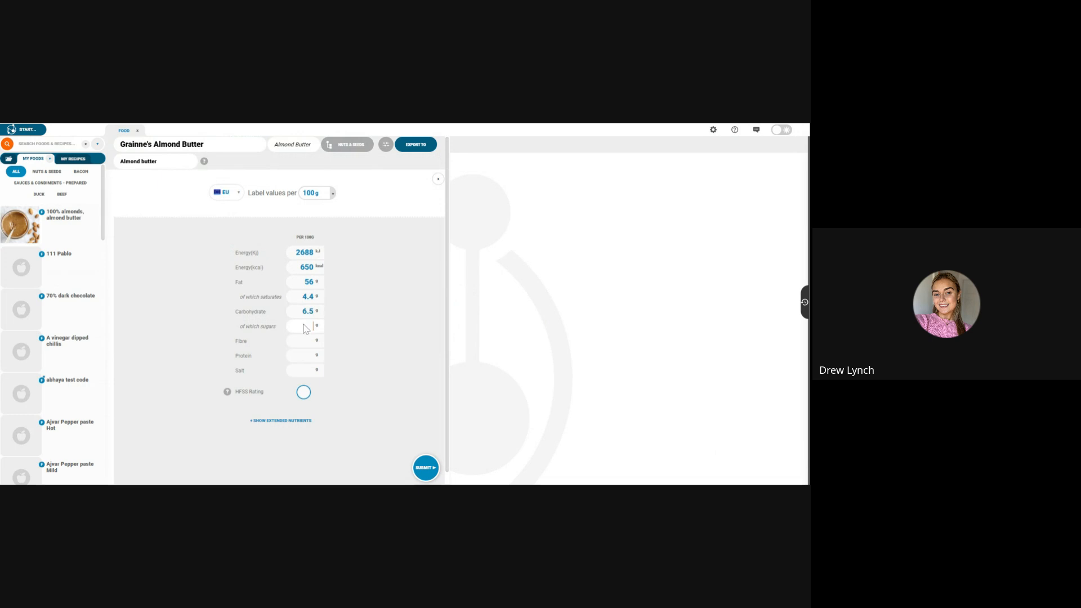
text(4)
Step: Set fibre to 12 g, protein to 25 g and salt to 0 g, and submit the food's label values
click(293, 341)
text(12)
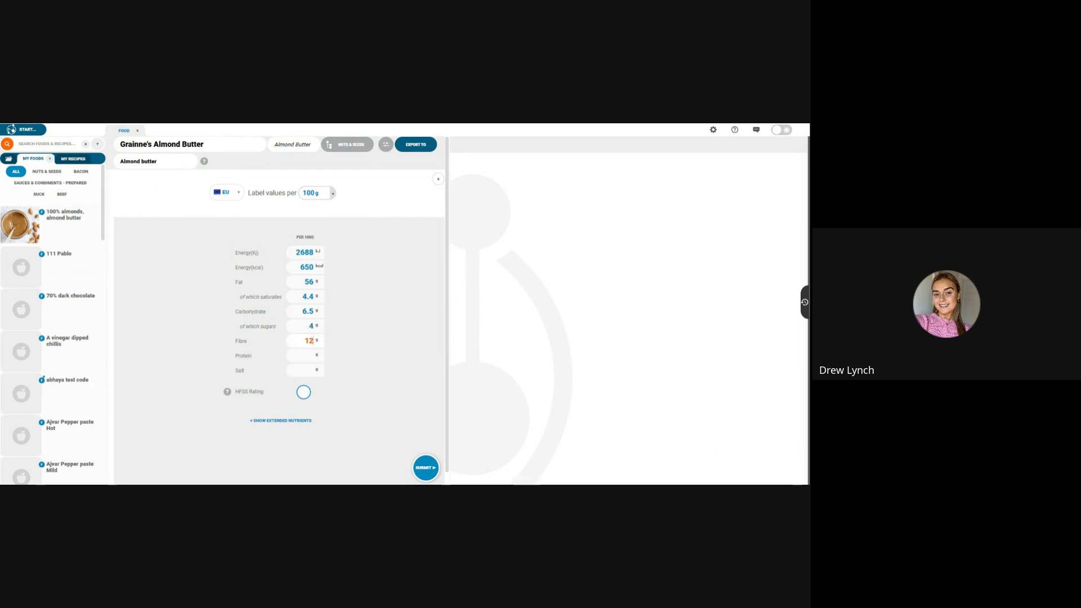
click(299, 359)
text(25)
click(300, 367)
text(0)
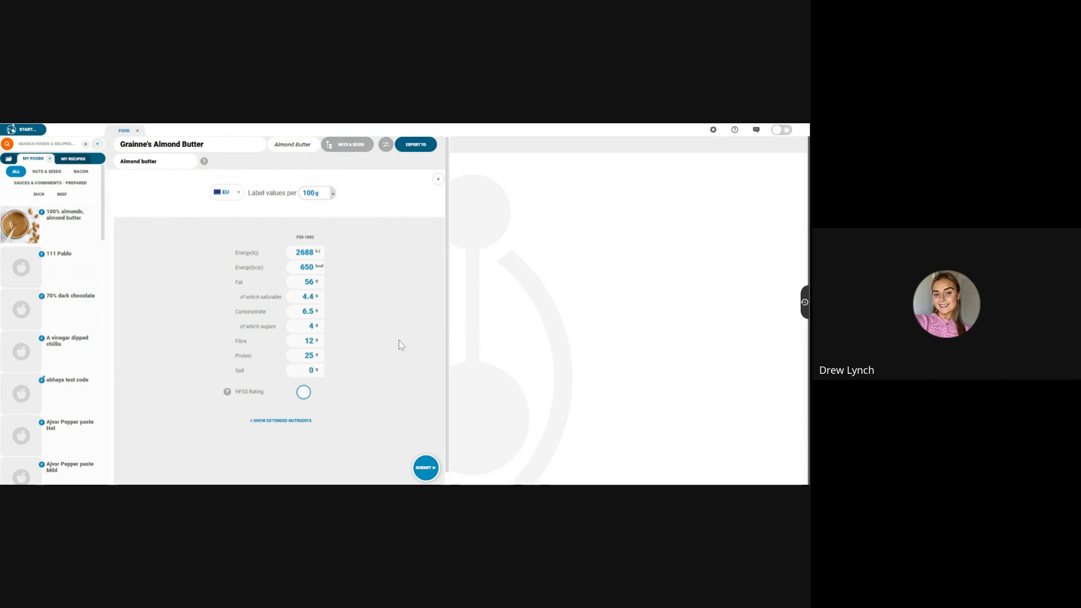
click(424, 476)
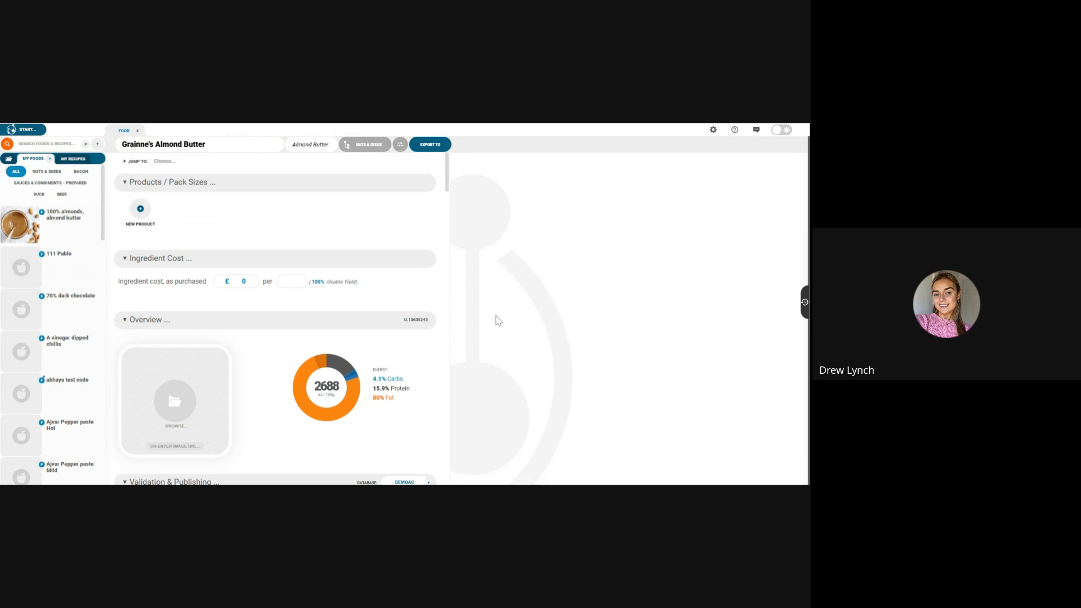
Step: Fix the missing ingredient list by entering "roasted almonds" with the advisory statement "may contain peanuts"
scroll(439, 361, down, 2)
scroll(439, 362, down, 5)
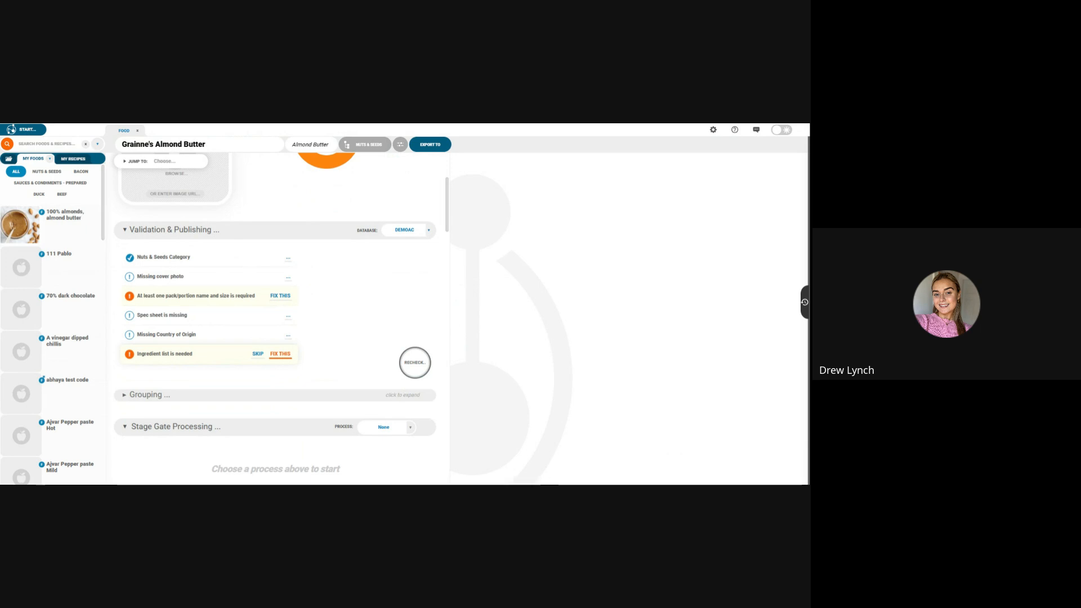
click(281, 354)
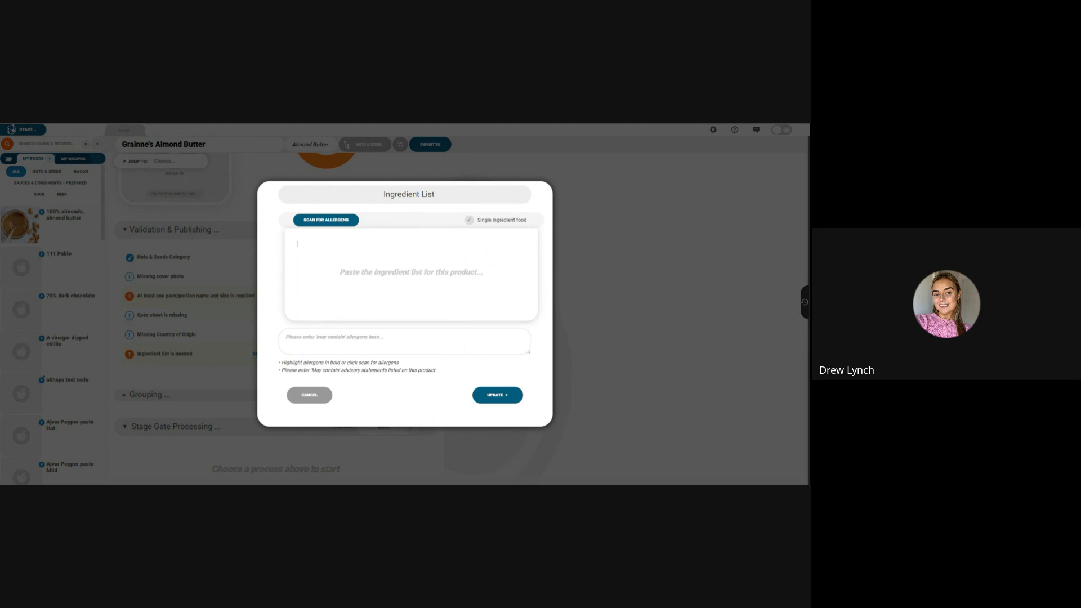
text(r)
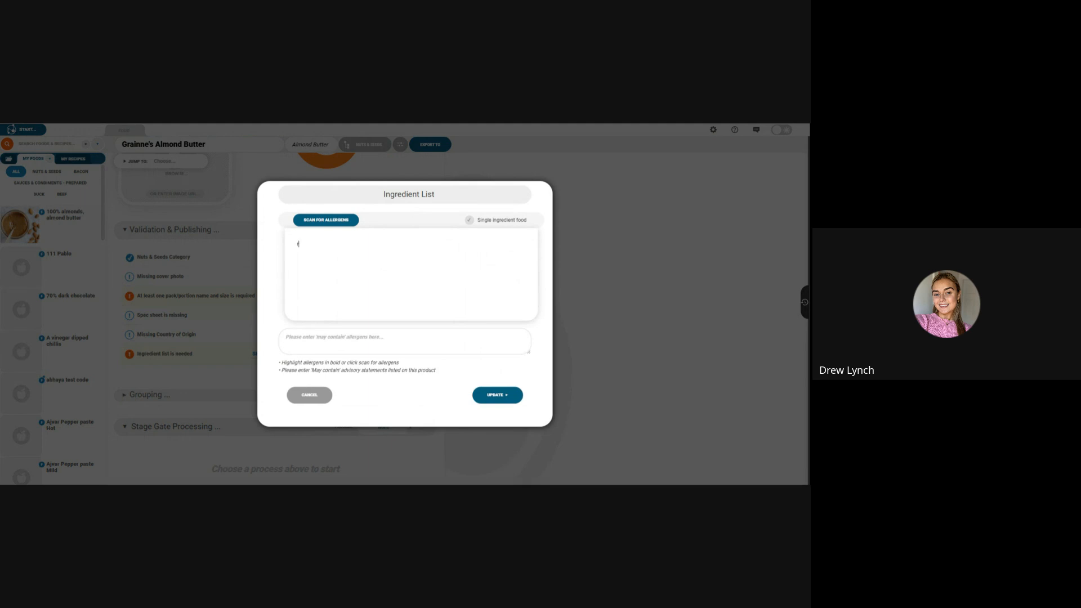
text(oasted almonds)
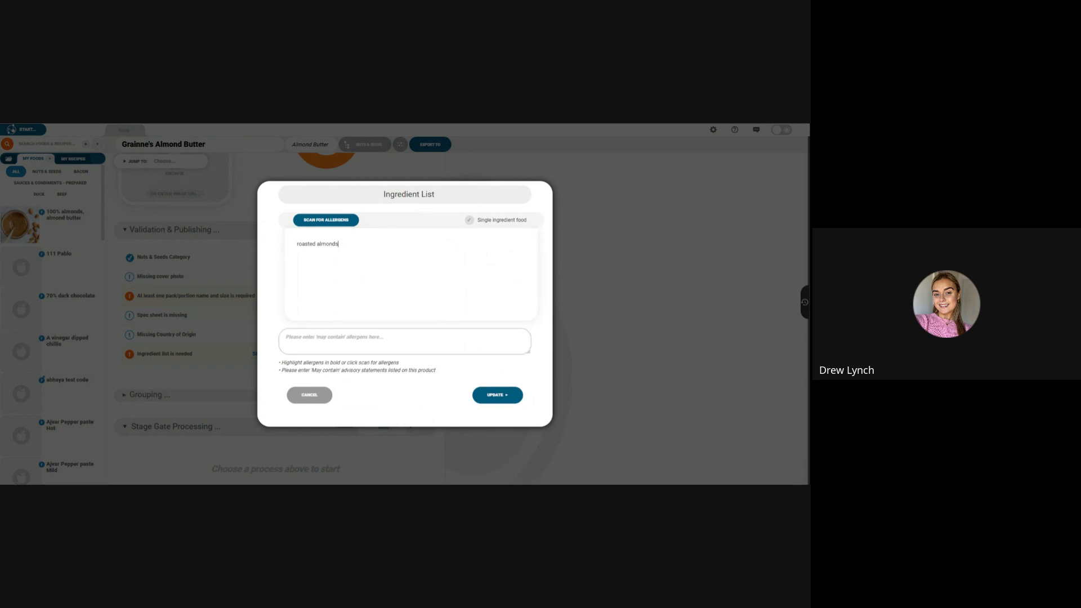
click(352, 343)
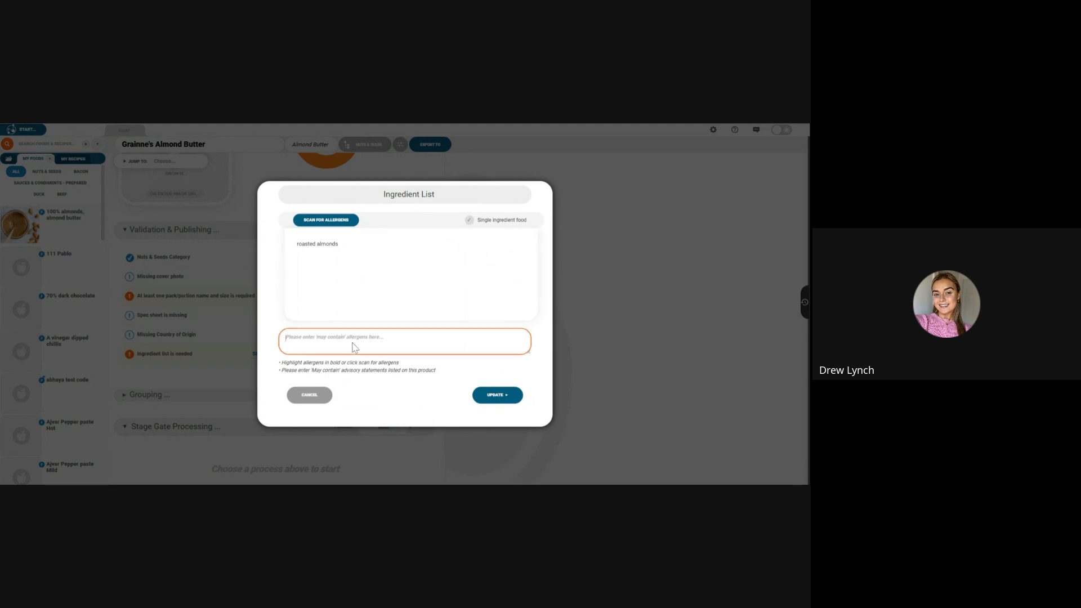
text(may contain peanuts)
click(369, 295)
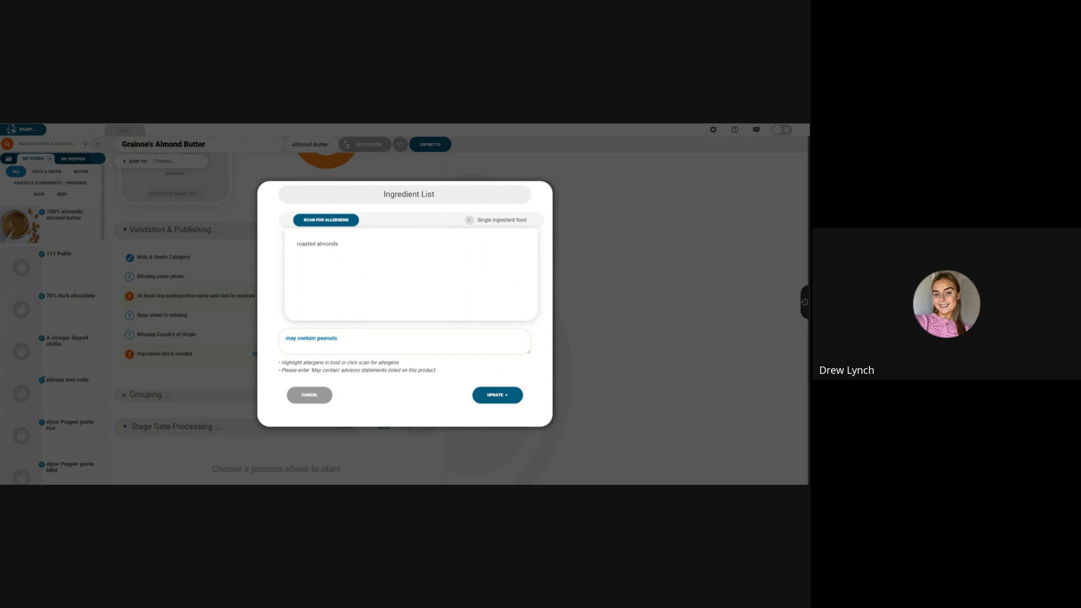
Step: Mark the product as a single ingredient food and approve its contains and may-contain allergens
click(469, 220)
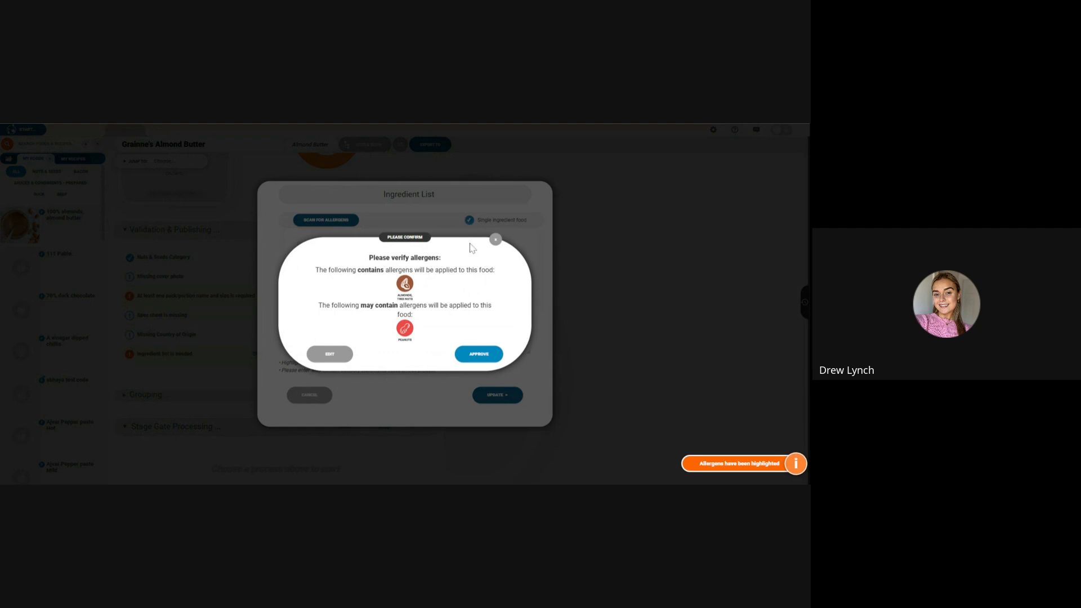
click(471, 363)
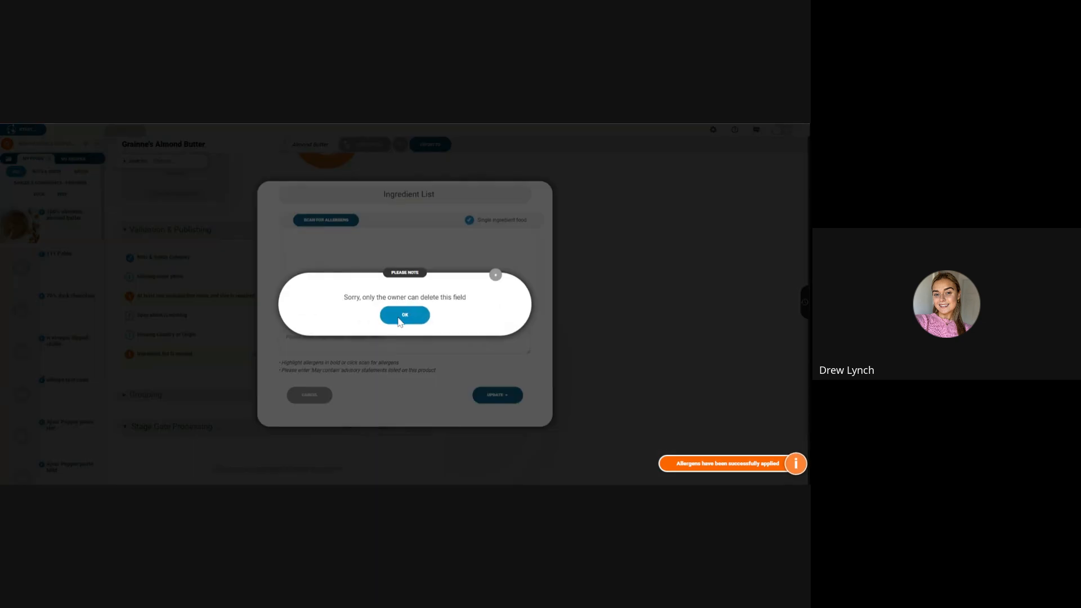
click(404, 313)
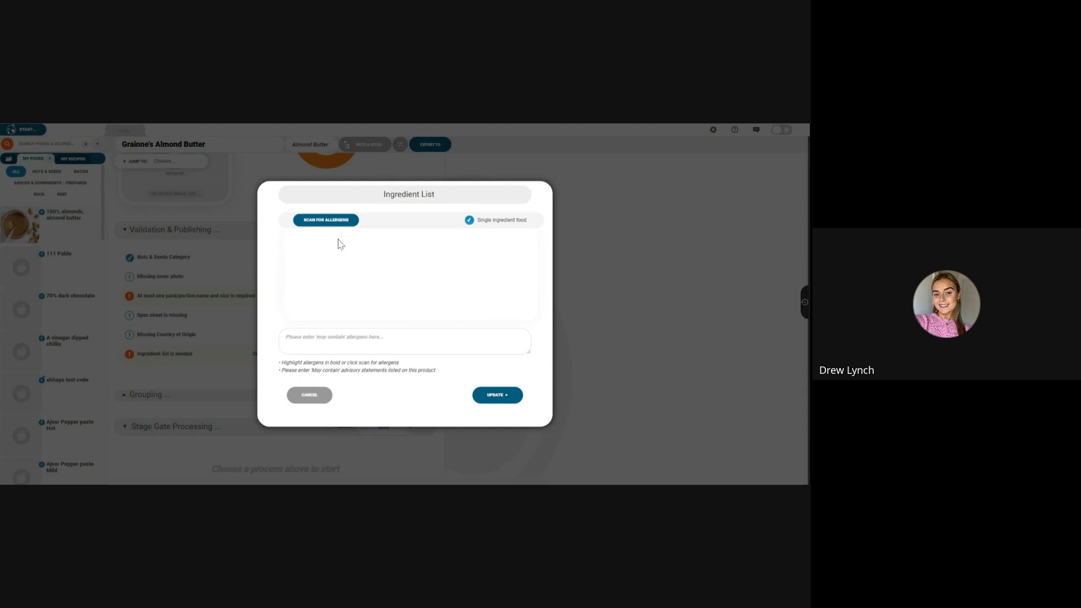
click(336, 218)
click(488, 397)
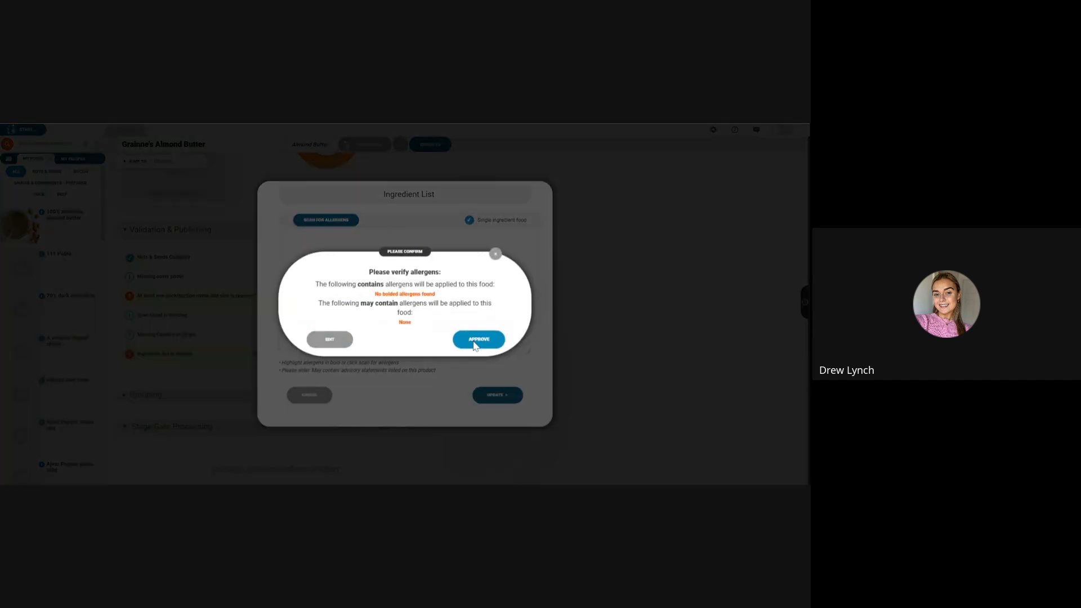
click(332, 340)
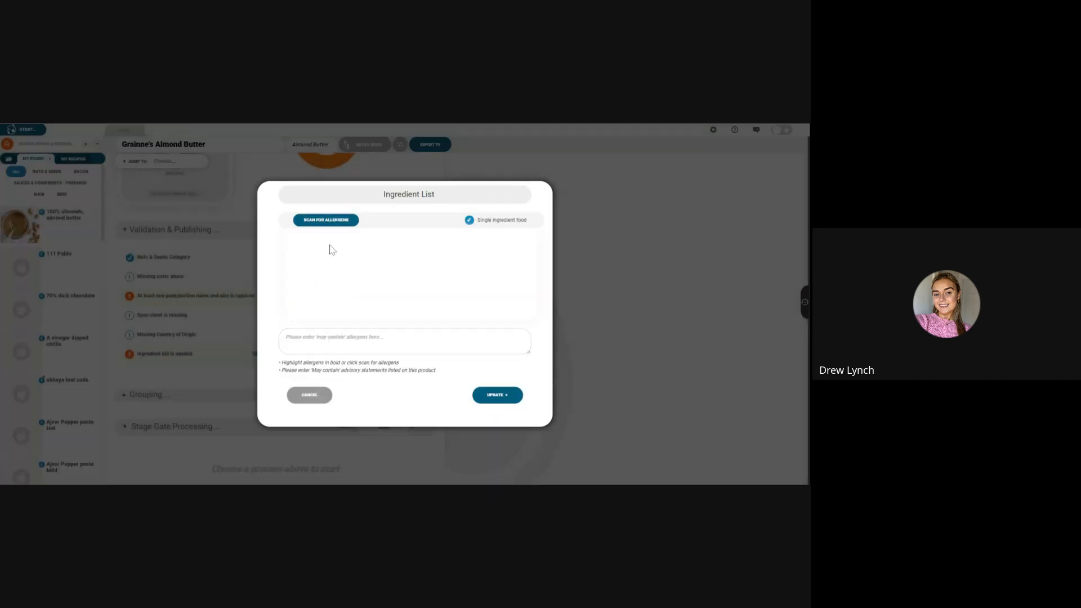
click(309, 395)
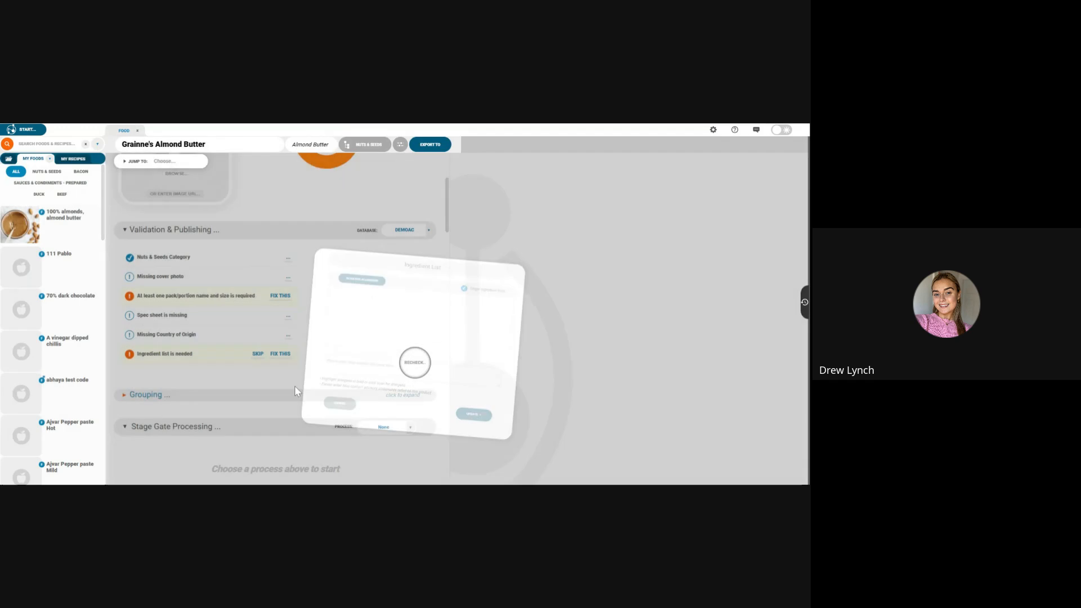
scroll(307, 369, down, 10)
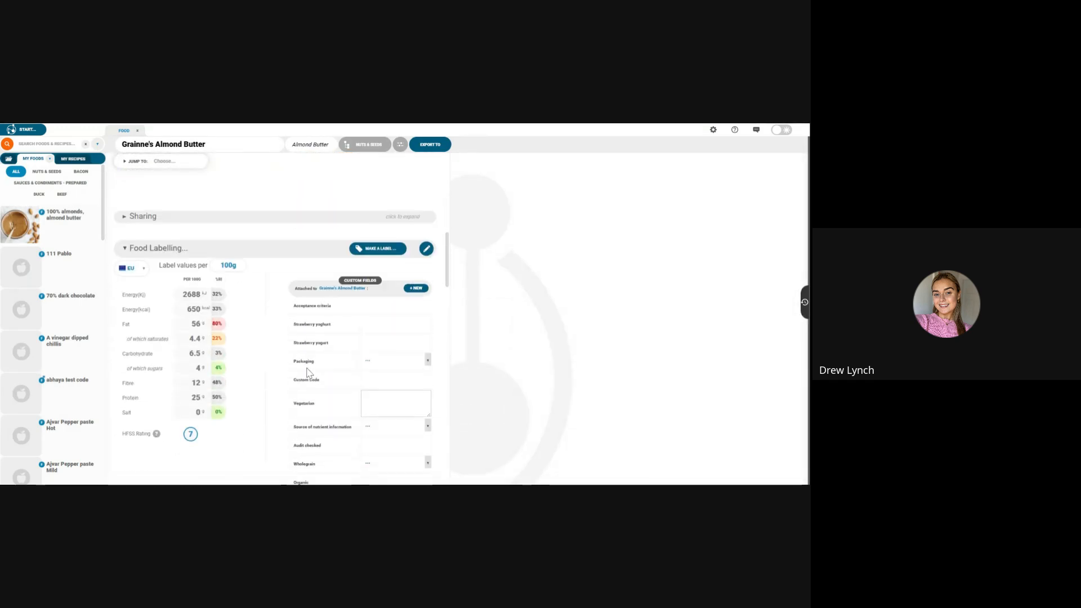
scroll(306, 375, down, 3)
scroll(304, 373, up, 8)
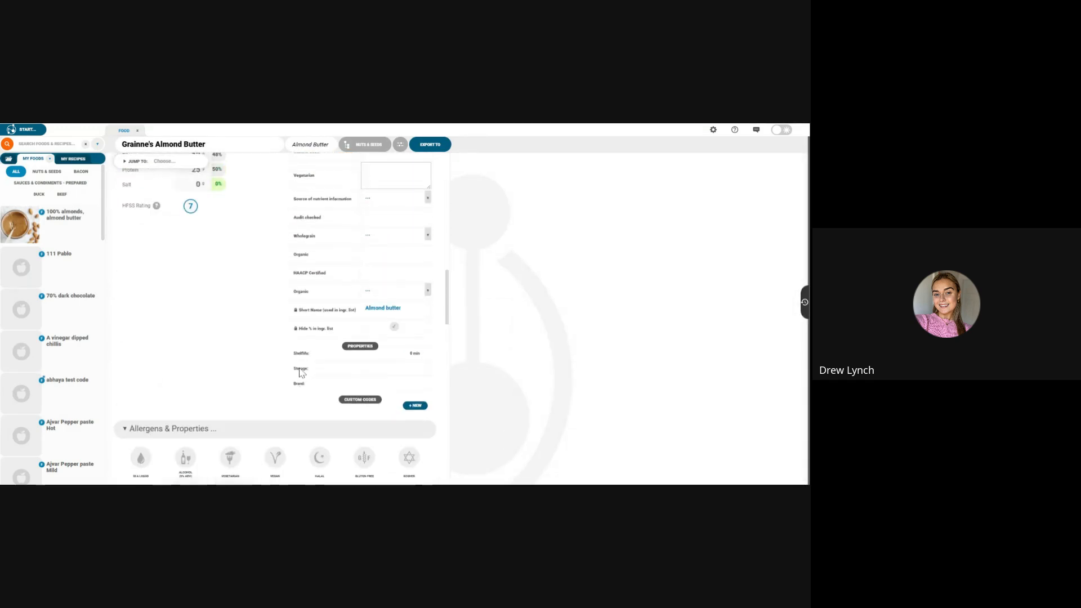
scroll(300, 372, up, 2)
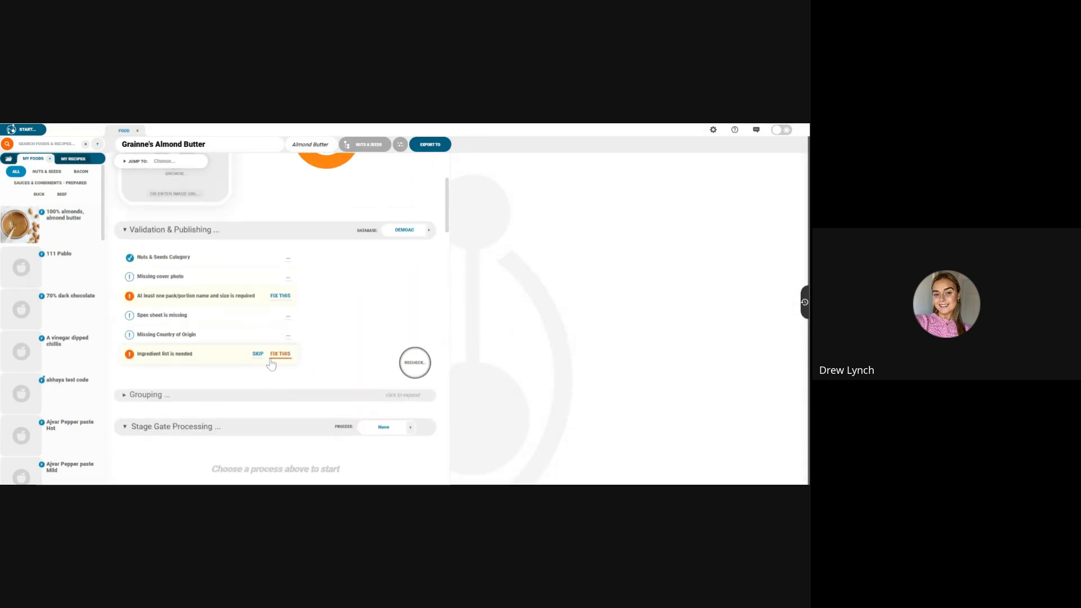
Step: Replace the ingredient list text with "roasted almonds" and enter "may contain peanuts" as the advisory statement
click(277, 356)
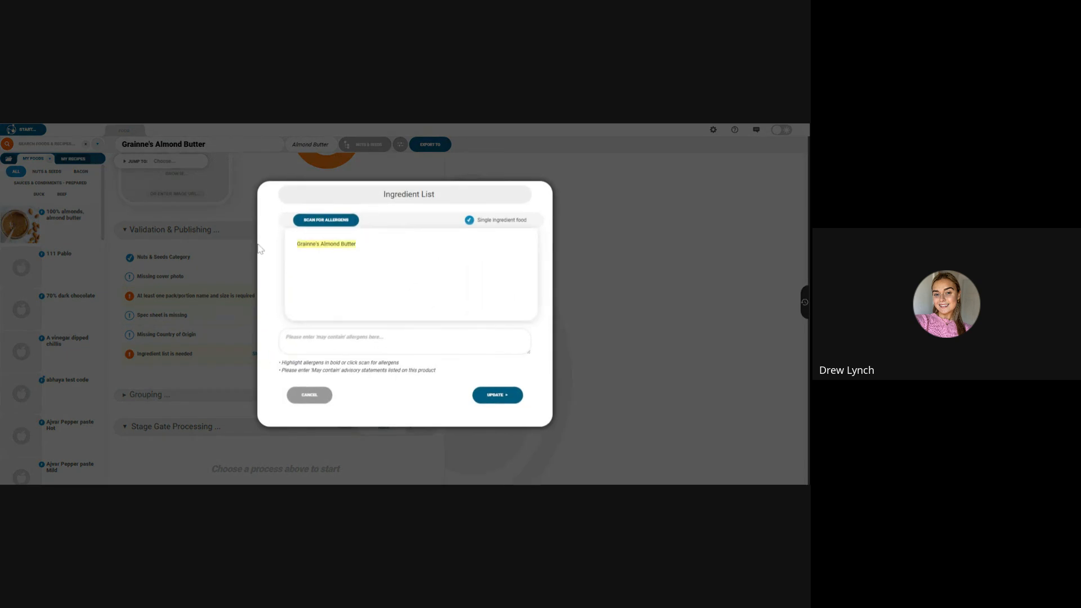
key(ctrl+a)
text(roasted)
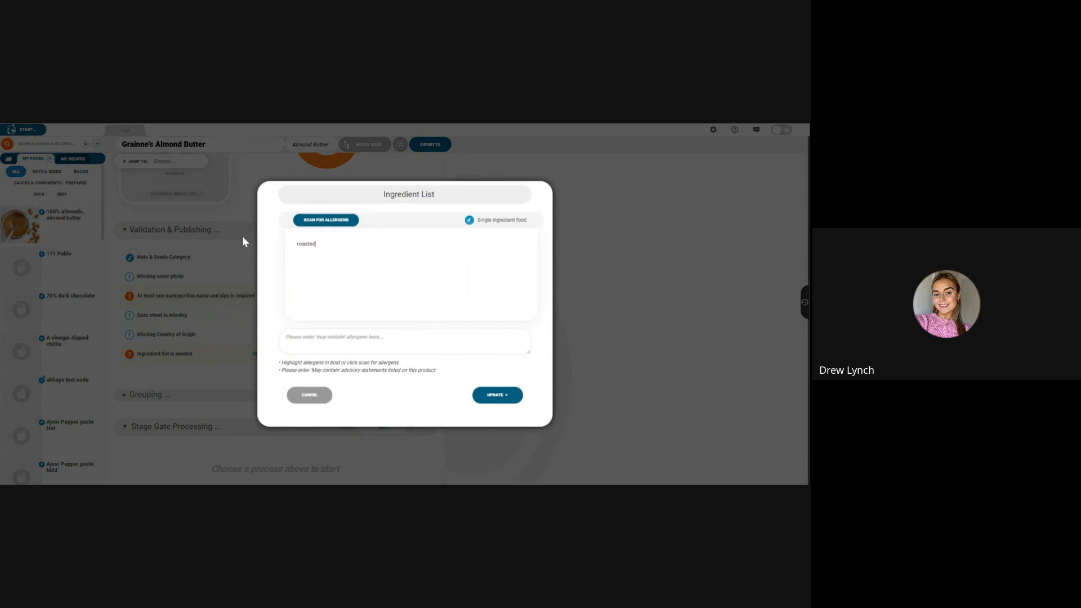
text( almonds)
click(339, 338)
text(may contain peanuts)
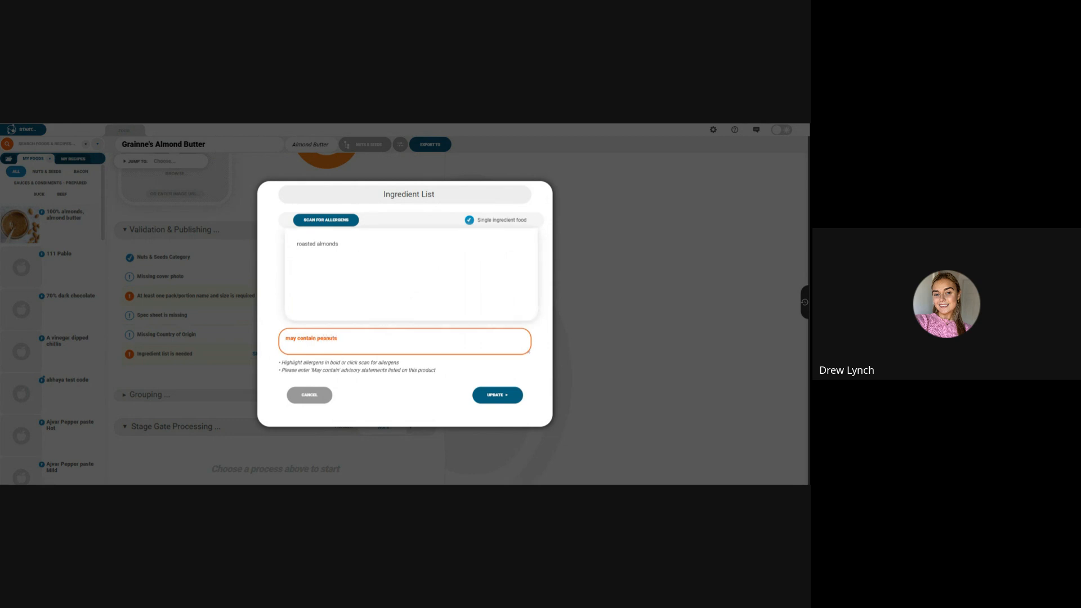
Step: Scan the ingredient list for allergens, update it and approve the contains and may-contain allergens
click(332, 220)
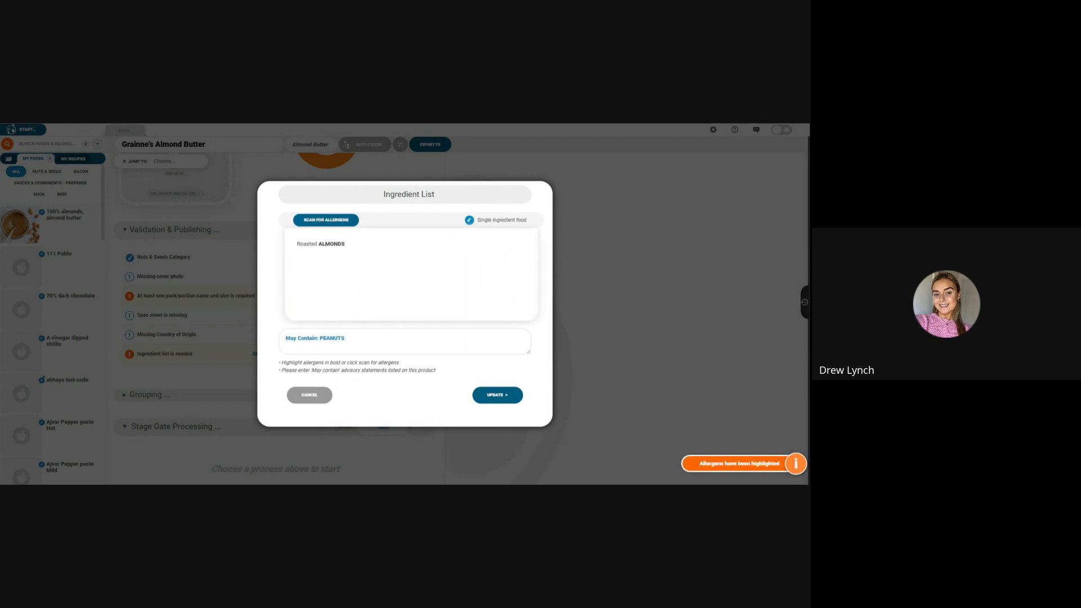
click(493, 396)
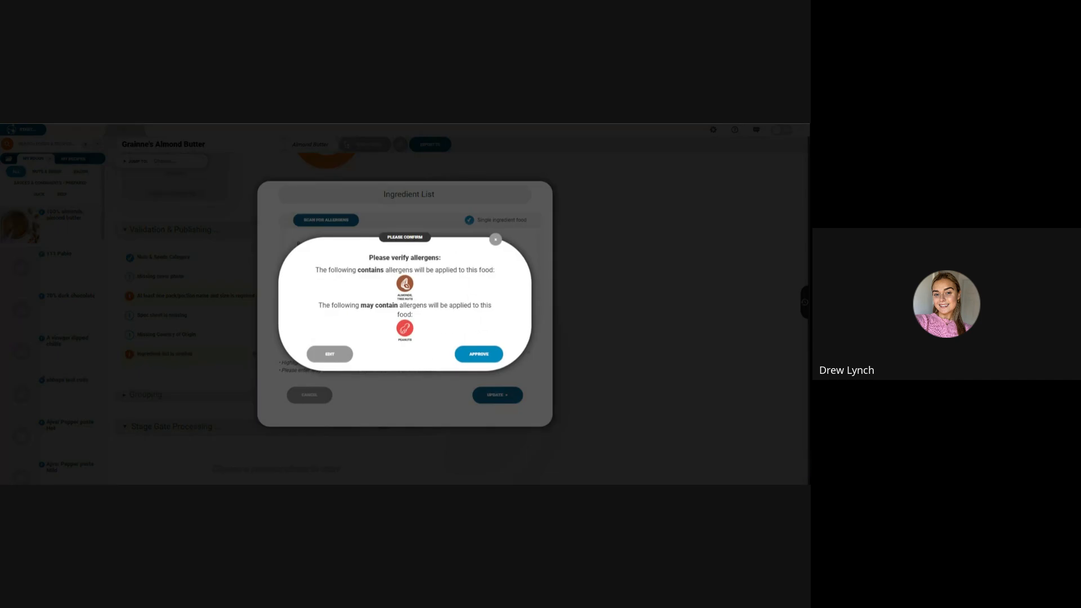
click(484, 356)
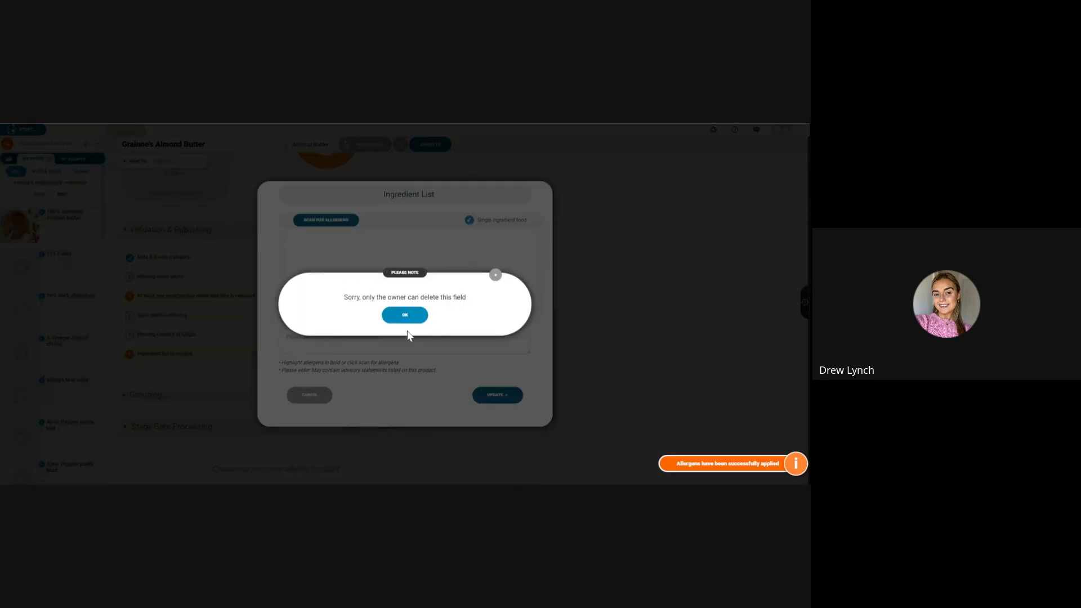
click(405, 315)
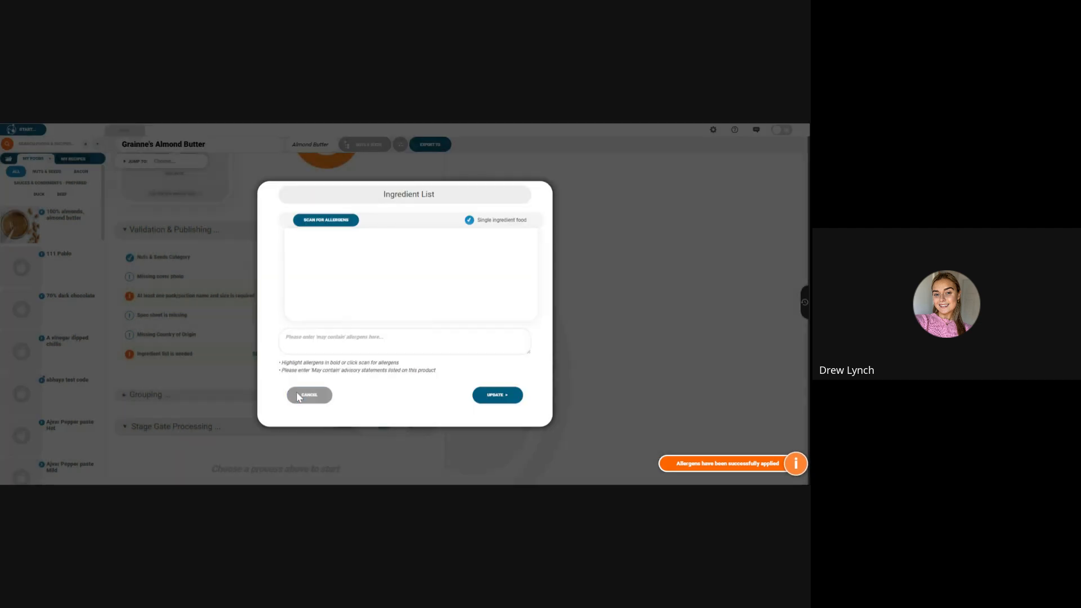
click(304, 395)
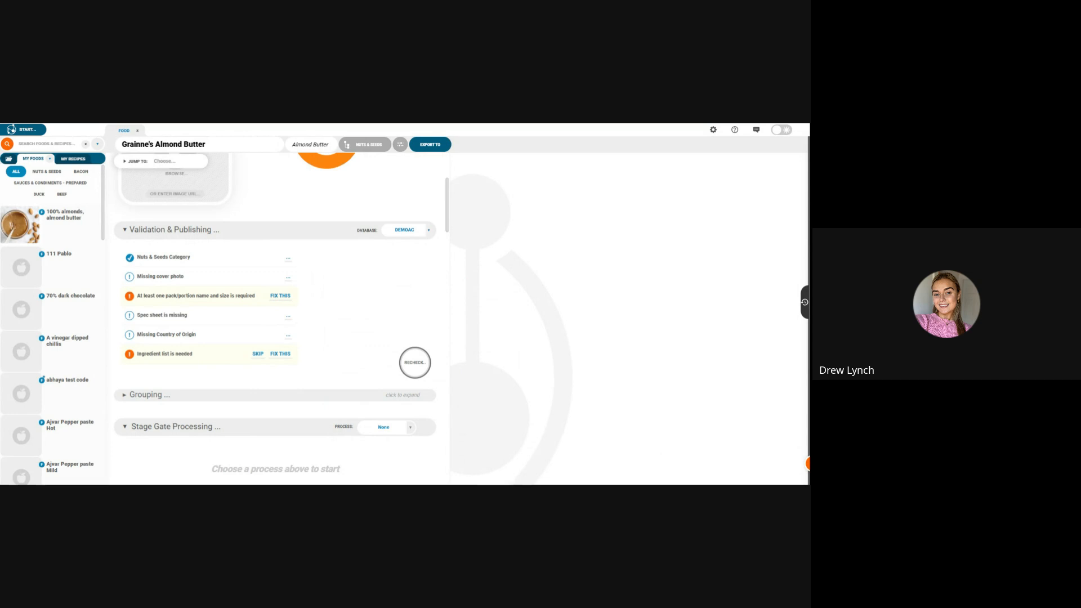
Step: Fix the missing pack/portion issue by adding a new product named "1 Serving" with a unit weight of 15 g
click(281, 296)
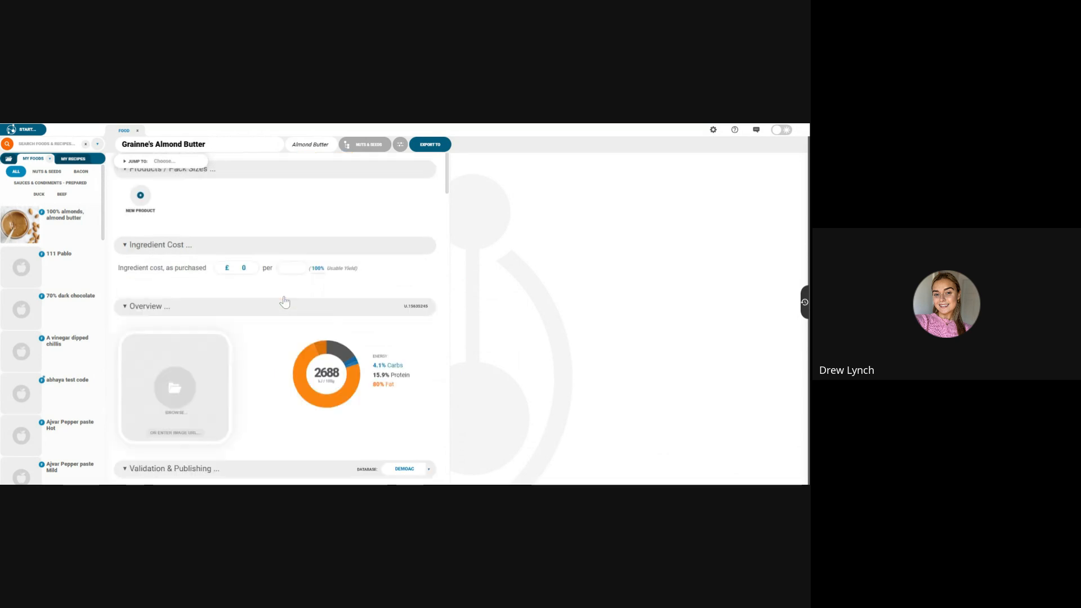
click(241, 266)
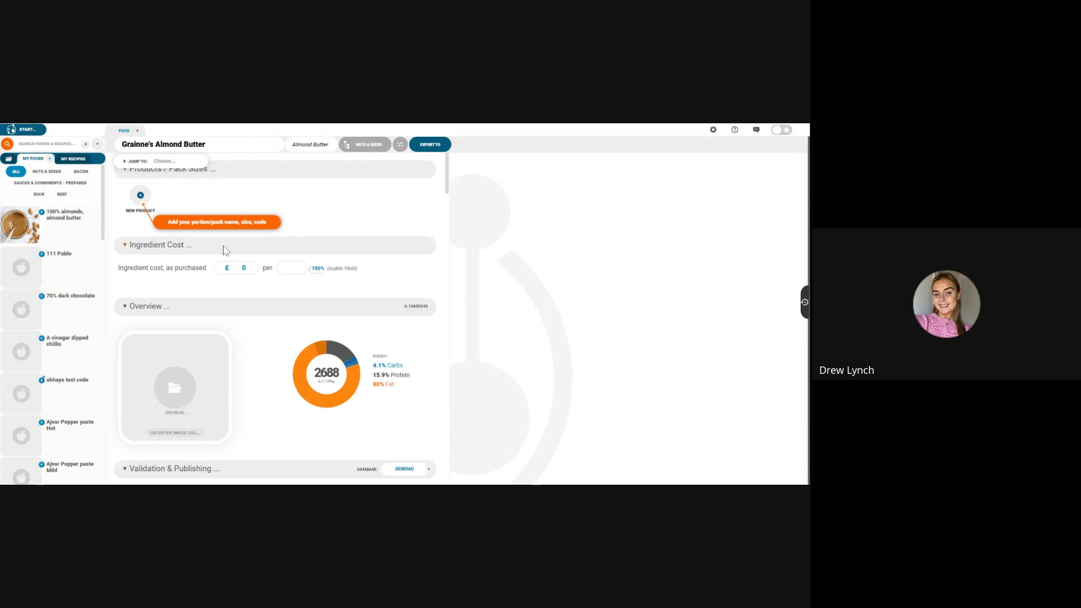
click(140, 195)
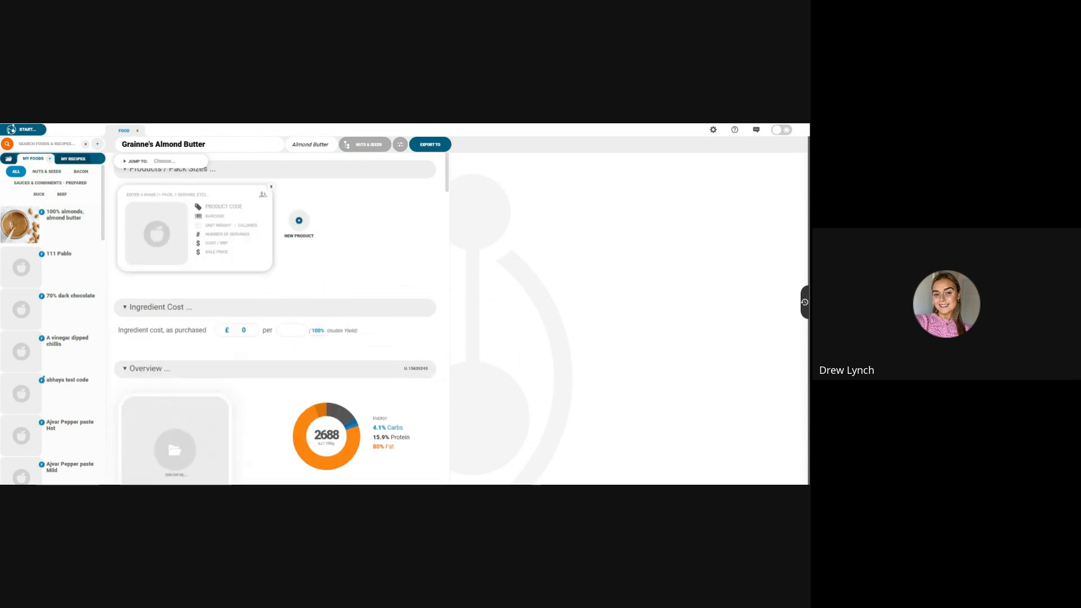
click(166, 195)
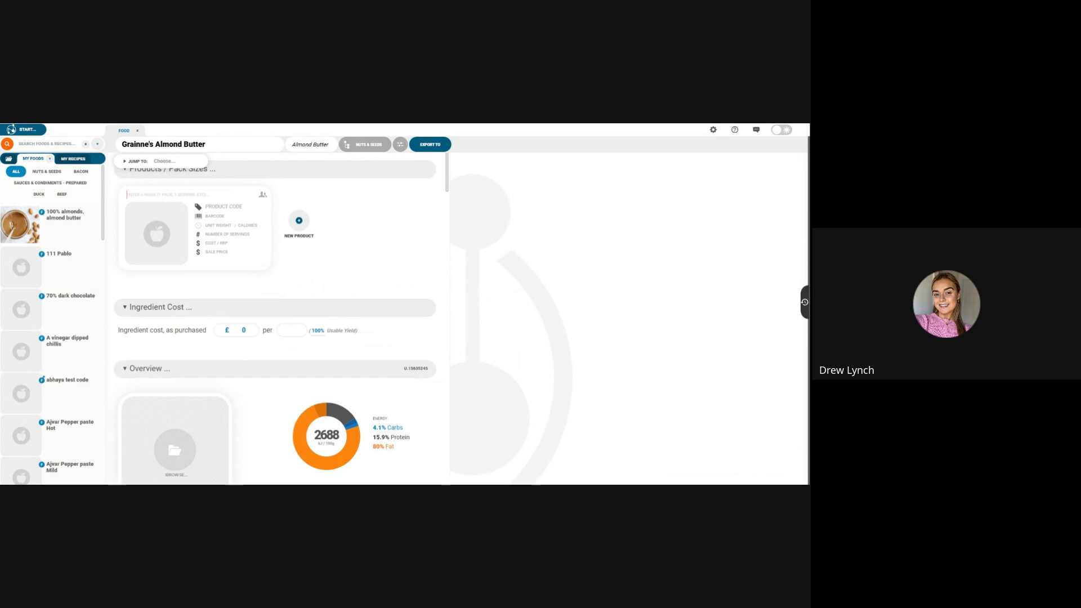
text(1 Serving)
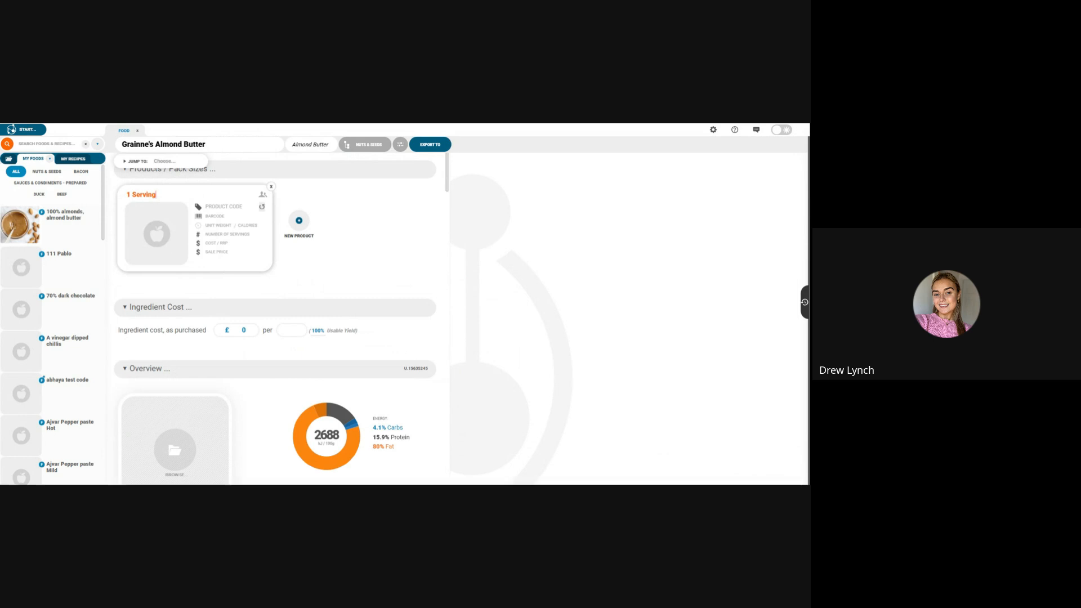
click(220, 227)
text(15g)
Step: Generate a product code for the 1 Serving product and copy it
click(220, 208)
click(261, 207)
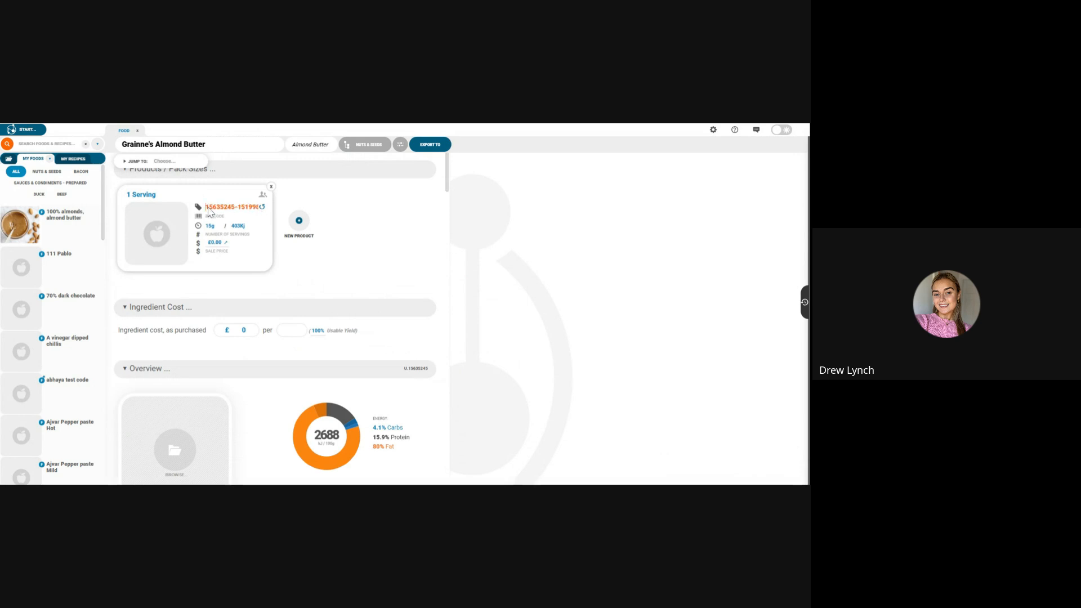
drag(208, 211, 264, 207)
key(ctrl+c)
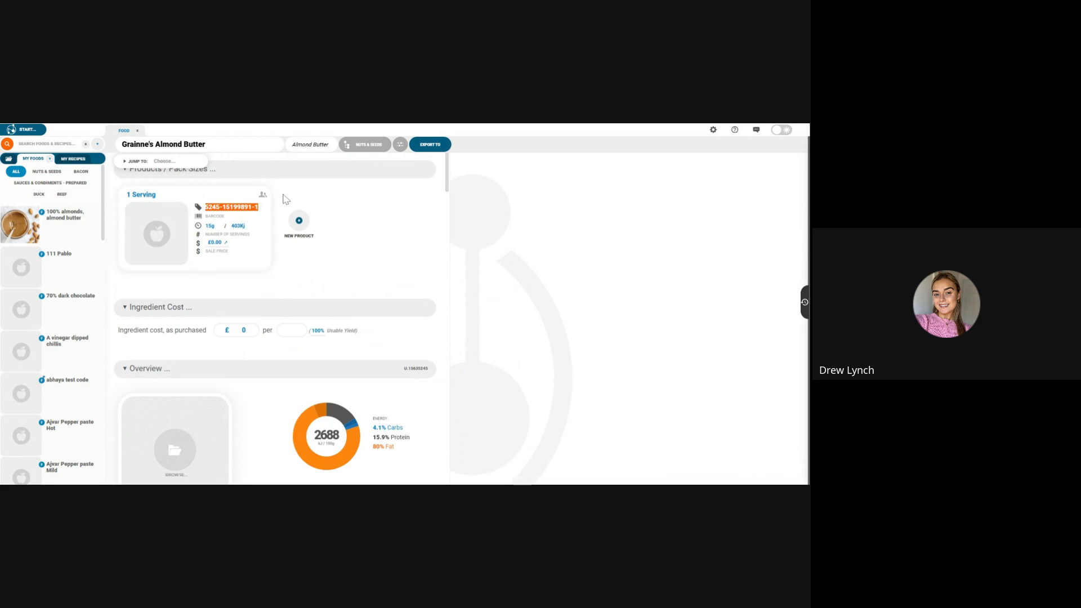
click(284, 194)
Step: Recheck the food's validation and publish it to the DEMOAC database
scroll(409, 377, down, 3)
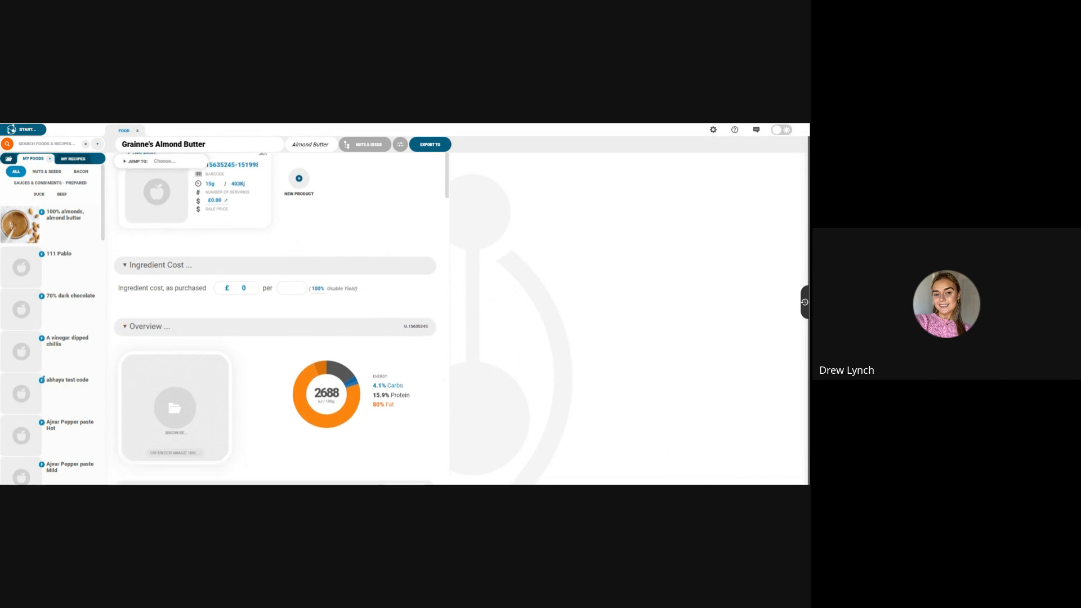
scroll(408, 376, down, 2)
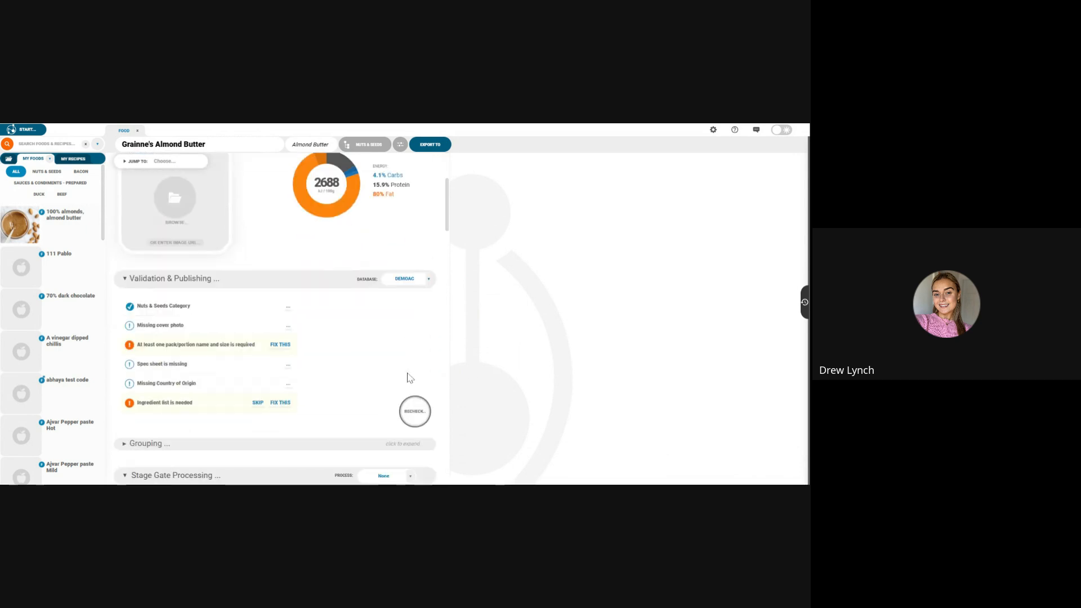
click(419, 410)
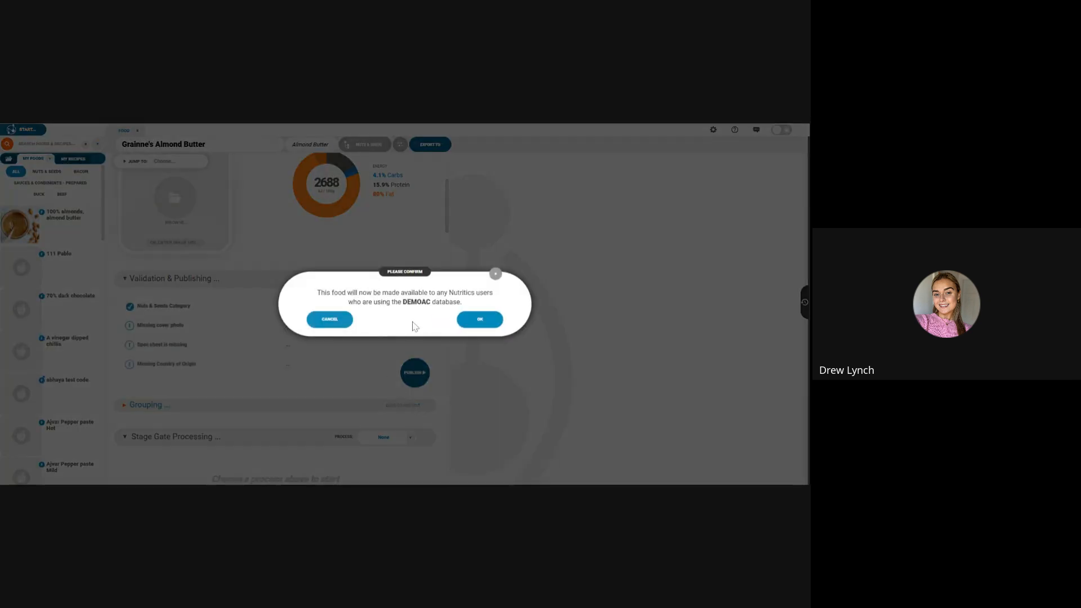
click(469, 325)
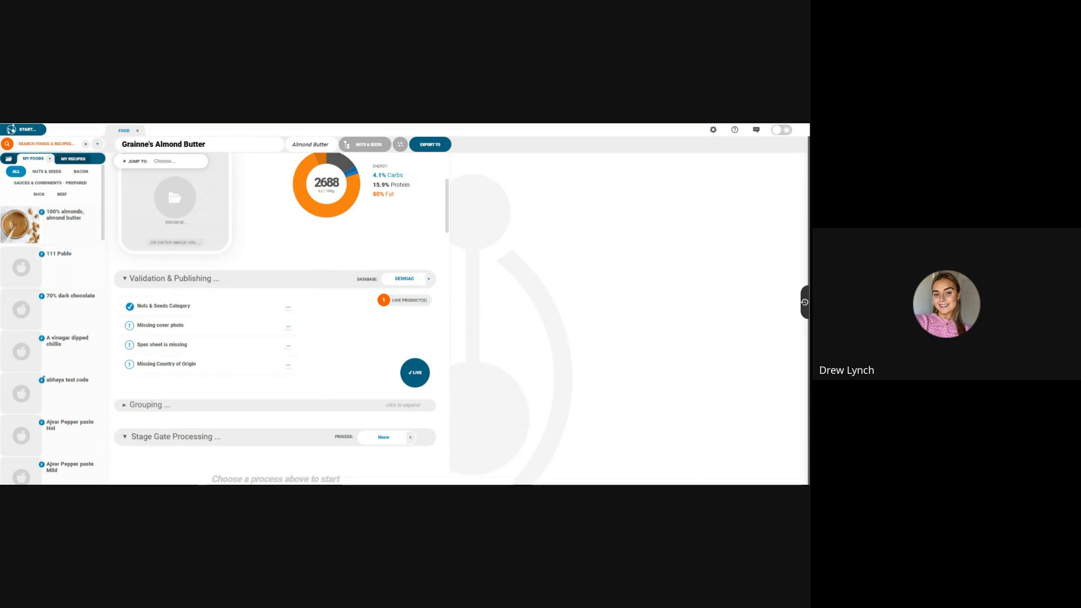
Step: Start a batch import and switch to the SupplierPort - Nutritics Foods spreadsheet in Excel, showing its first columns
click(23, 129)
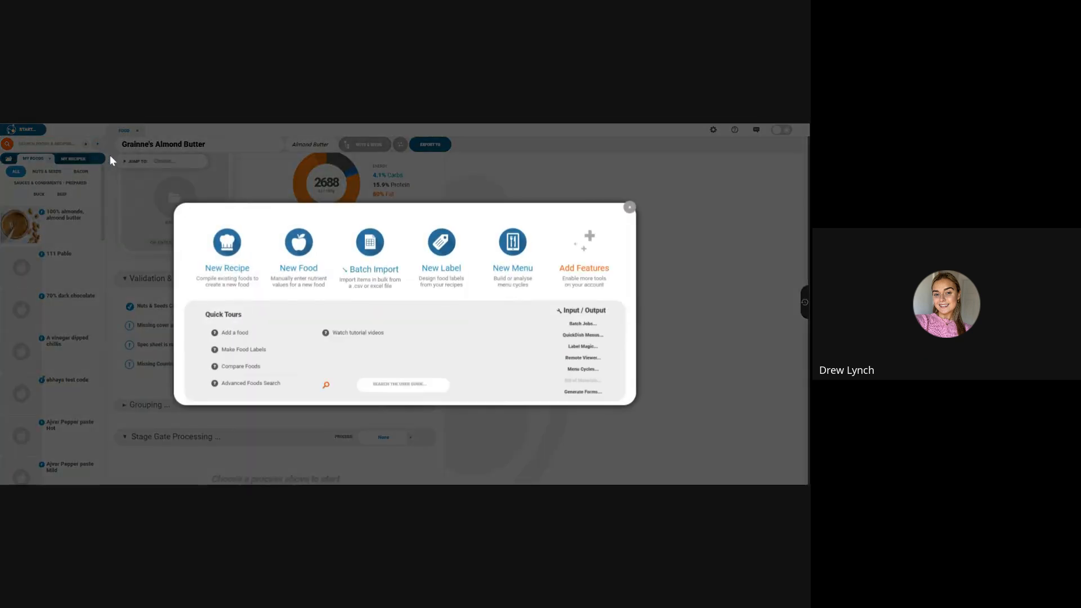
click(354, 274)
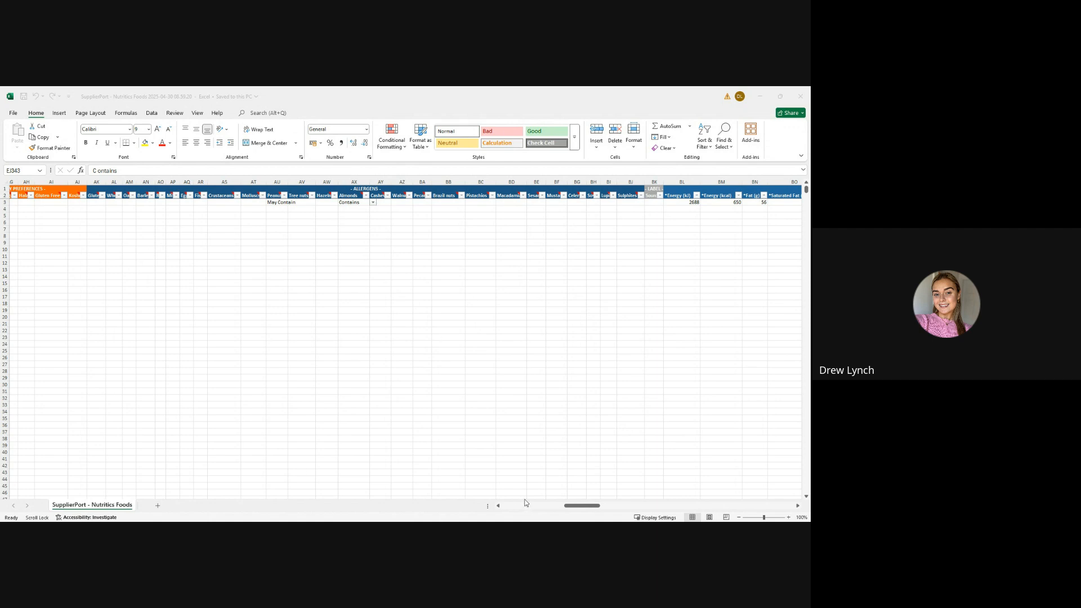
click(575, 478)
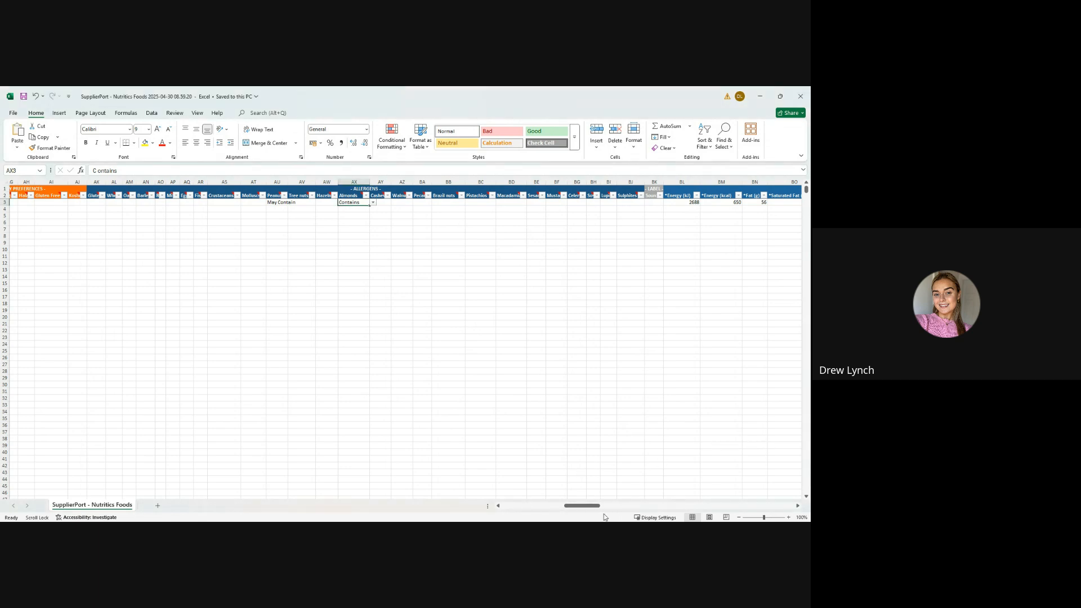
drag(591, 509, 499, 514)
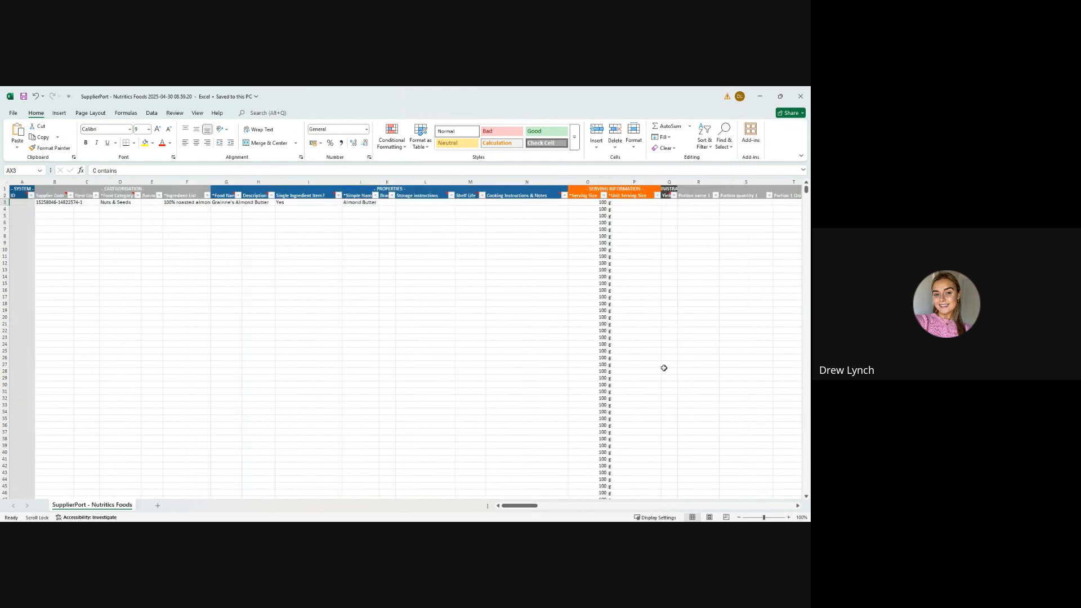
Step: Replace the supplier code in the almond butter row with the copied product code
key(alt+Tab)
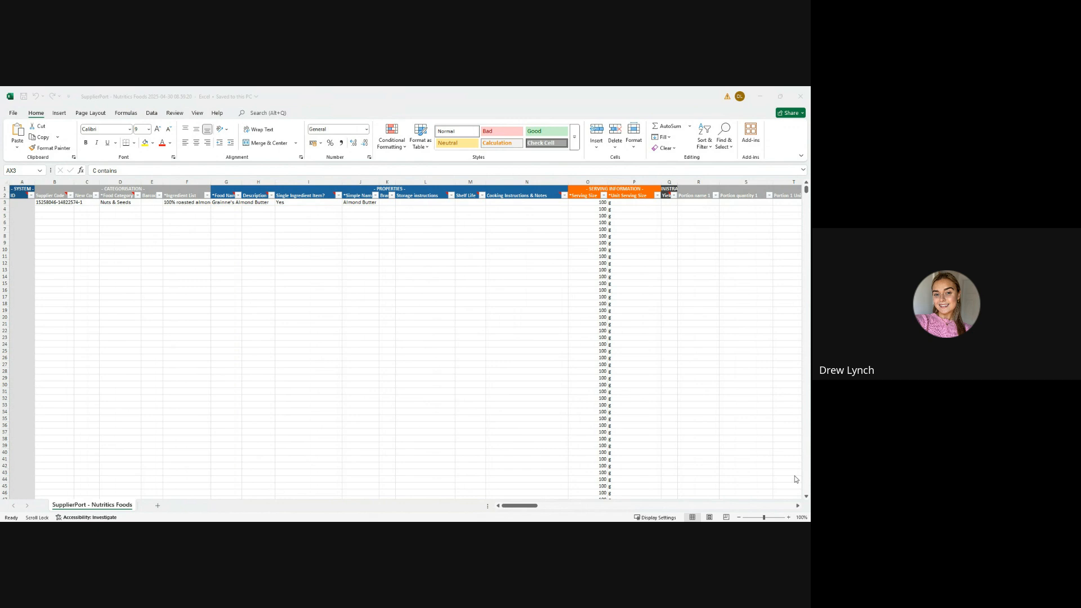
click(53, 201)
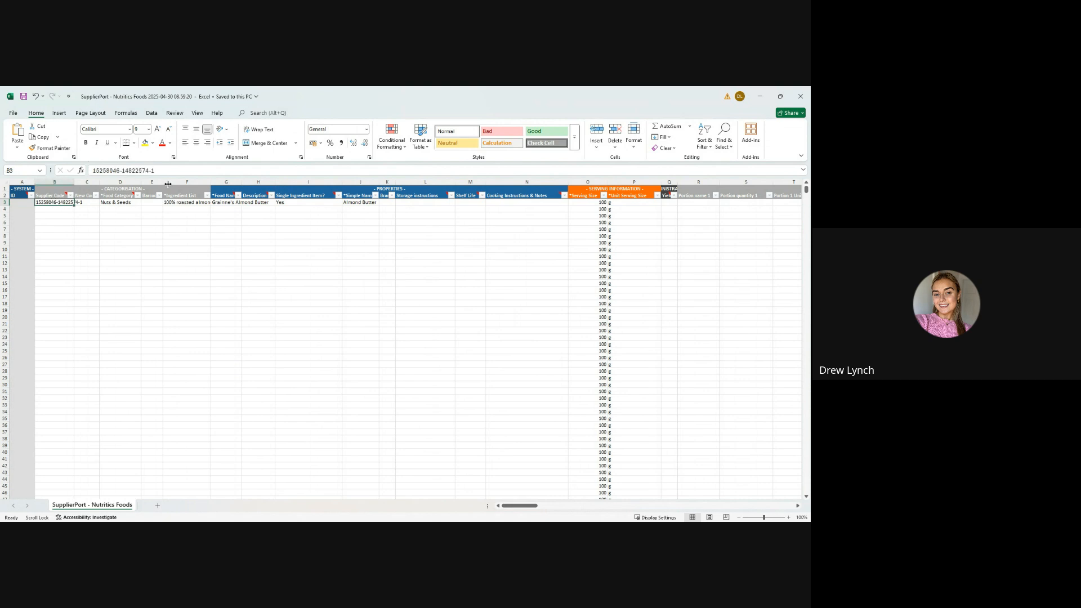
drag(156, 171, 86, 170)
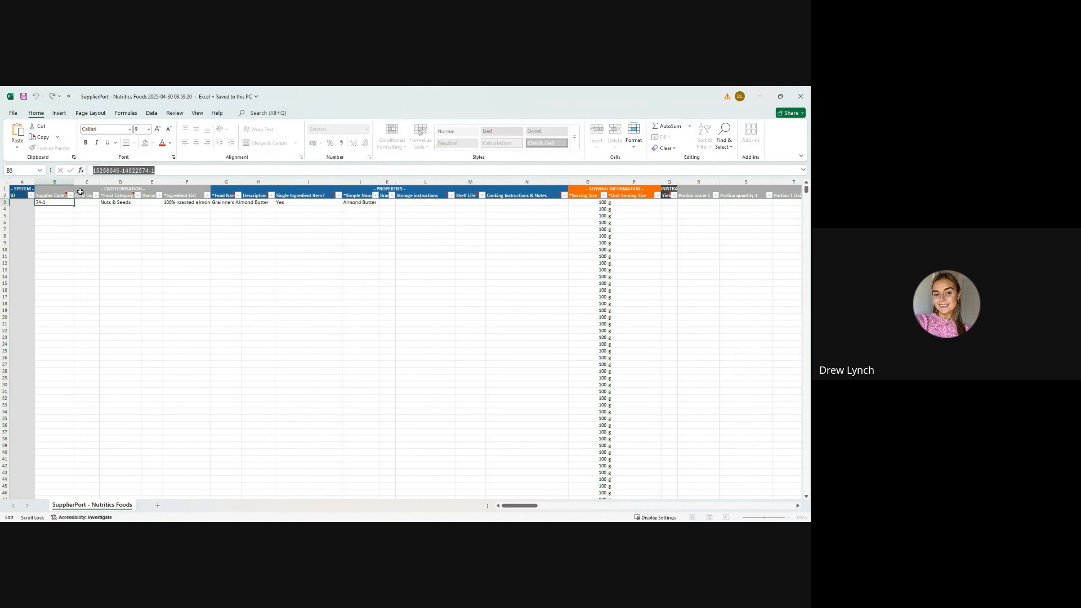
key(ctrl+v)
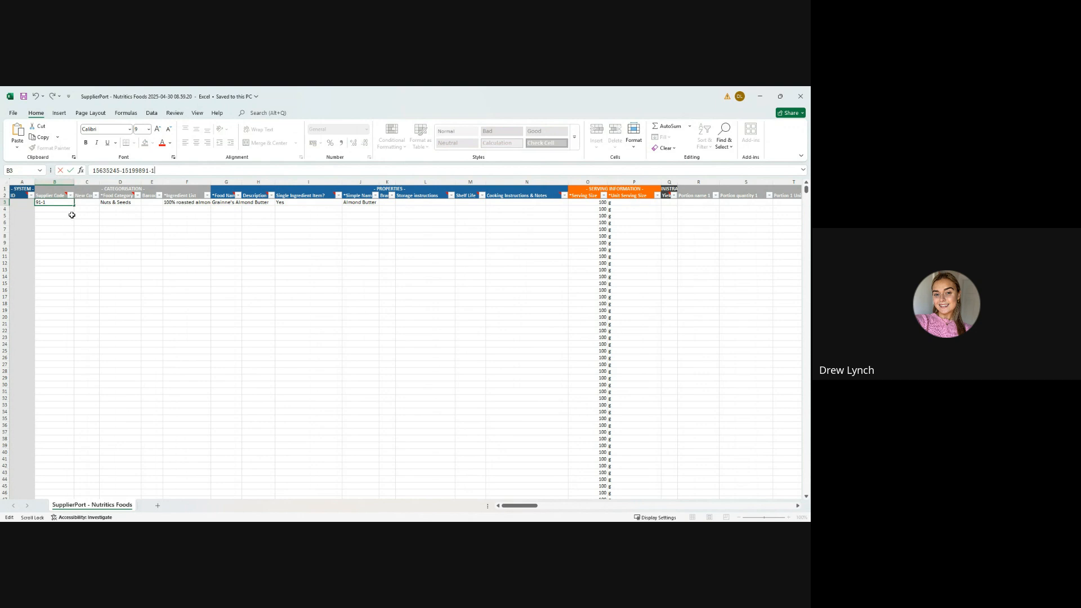
click(72, 215)
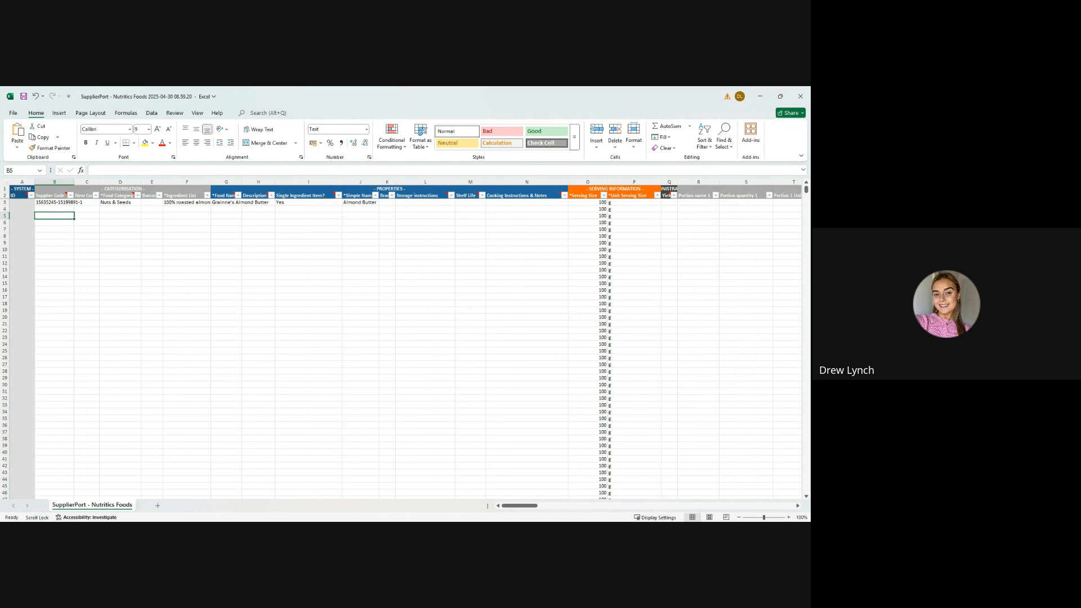
key(alt+Tab)
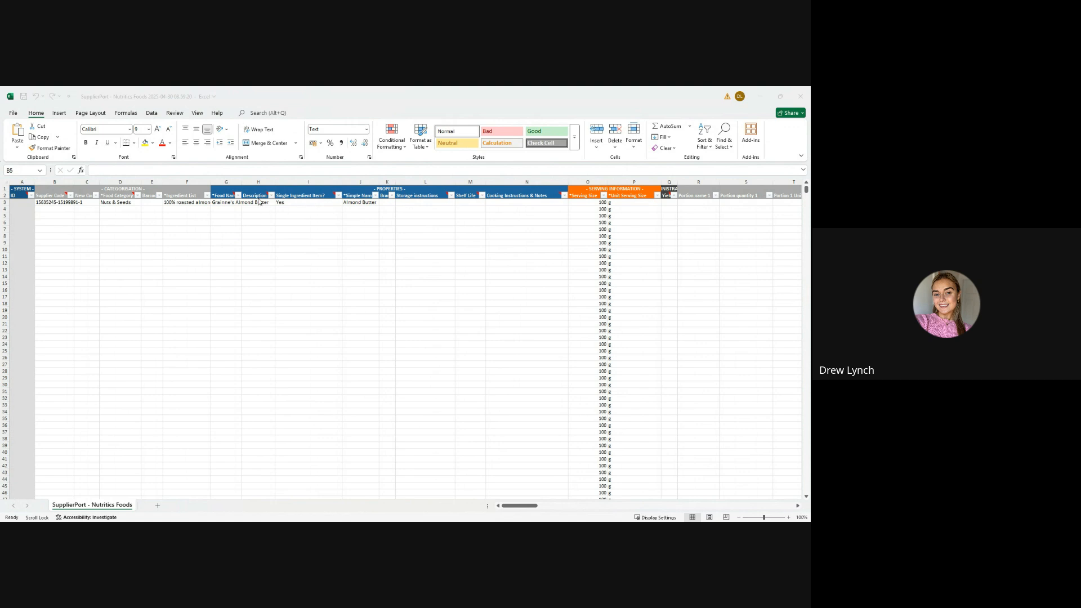
click(127, 215)
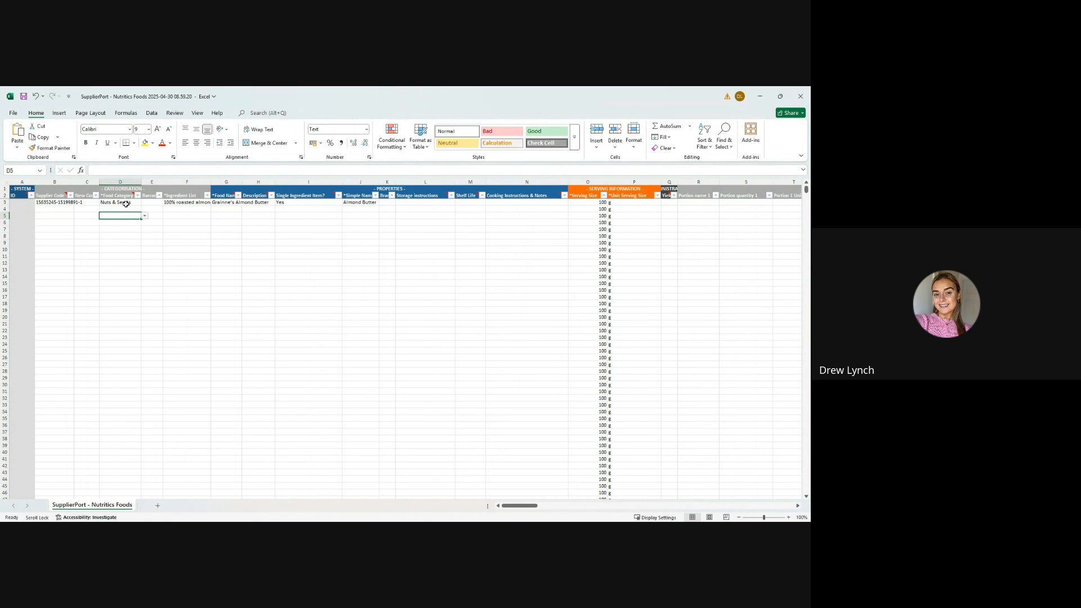
click(127, 210)
click(205, 235)
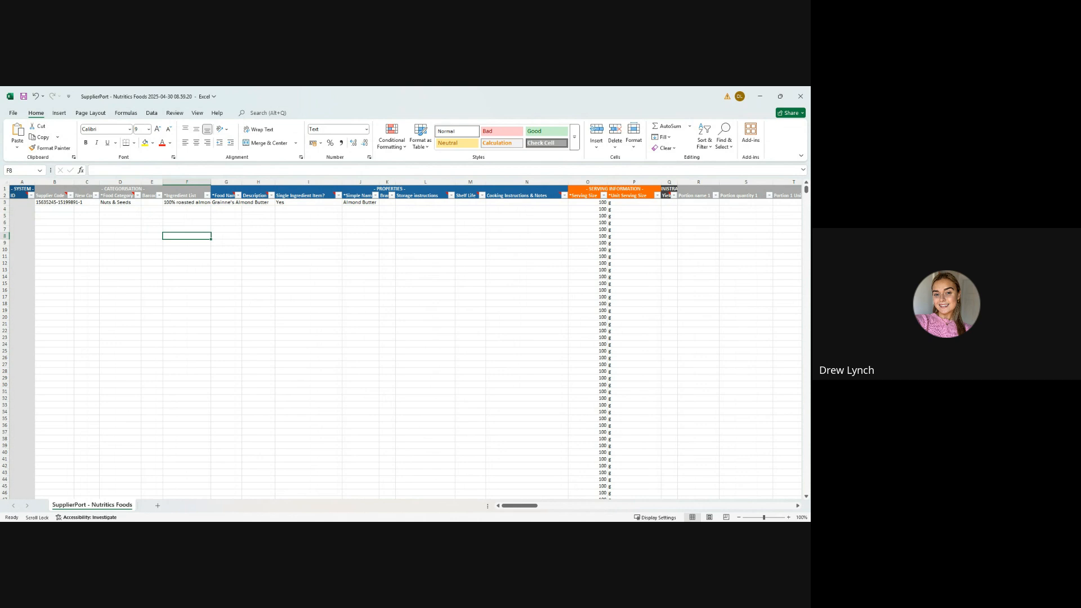
Step: Remove "100%" from the almond butter's ingredient list so it reads "roasted almonds"
click(331, 205)
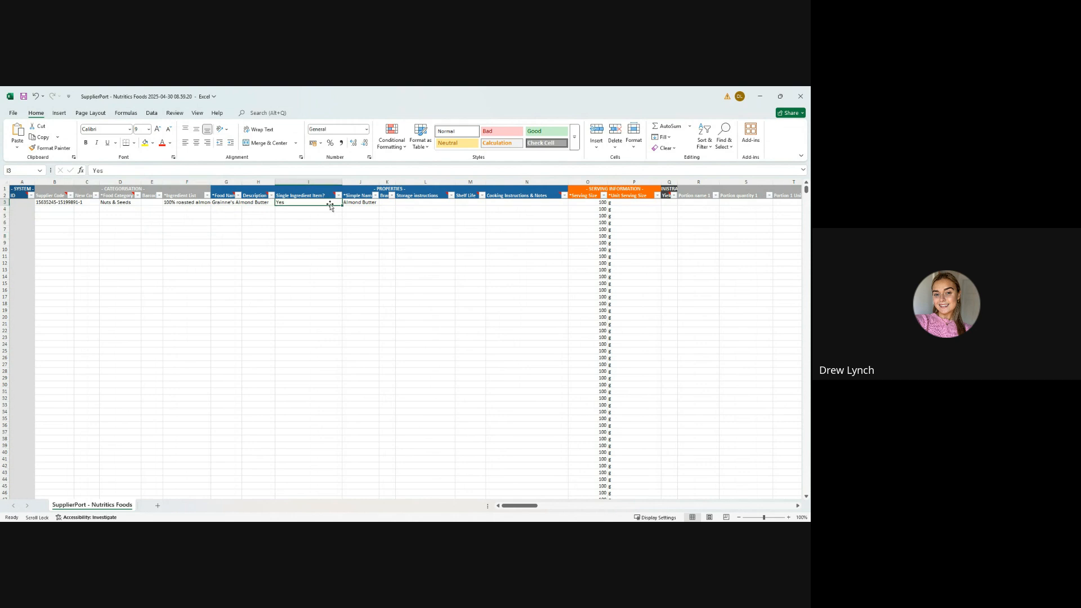
click(193, 202)
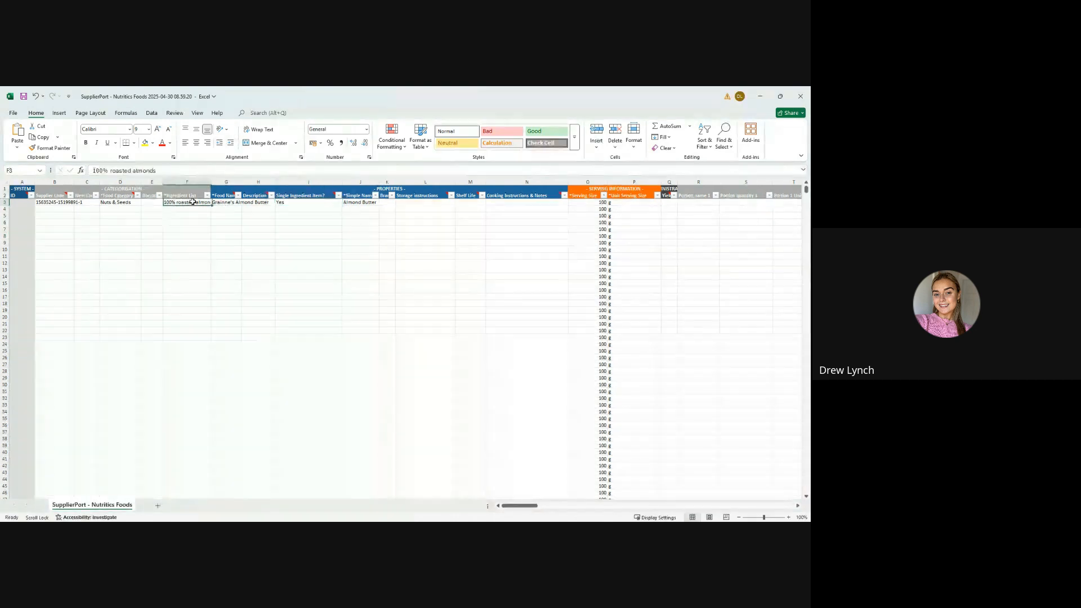
drag(108, 171, 77, 170)
key(BackSpace)
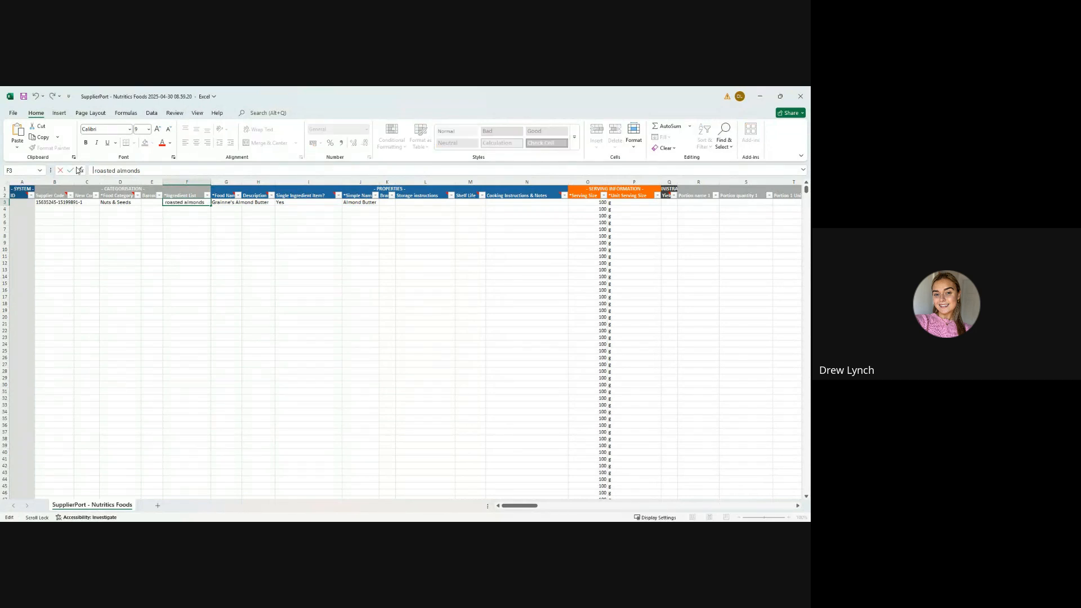
Step: Set the almond butter's Single Ingredient Item value to No
click(296, 203)
drag(112, 171, 38, 170)
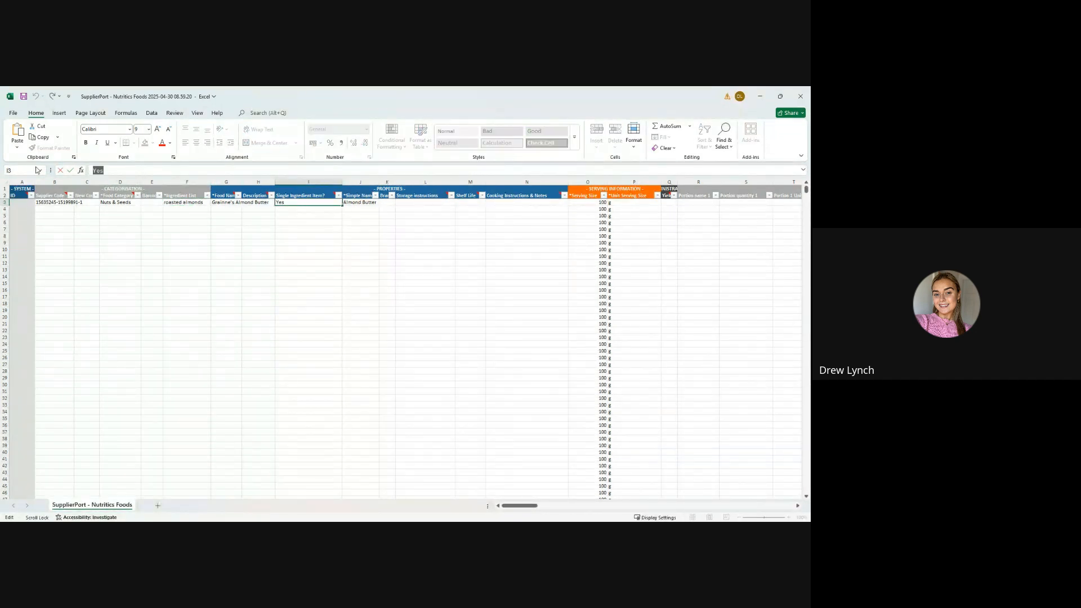
text(NO)
click(214, 236)
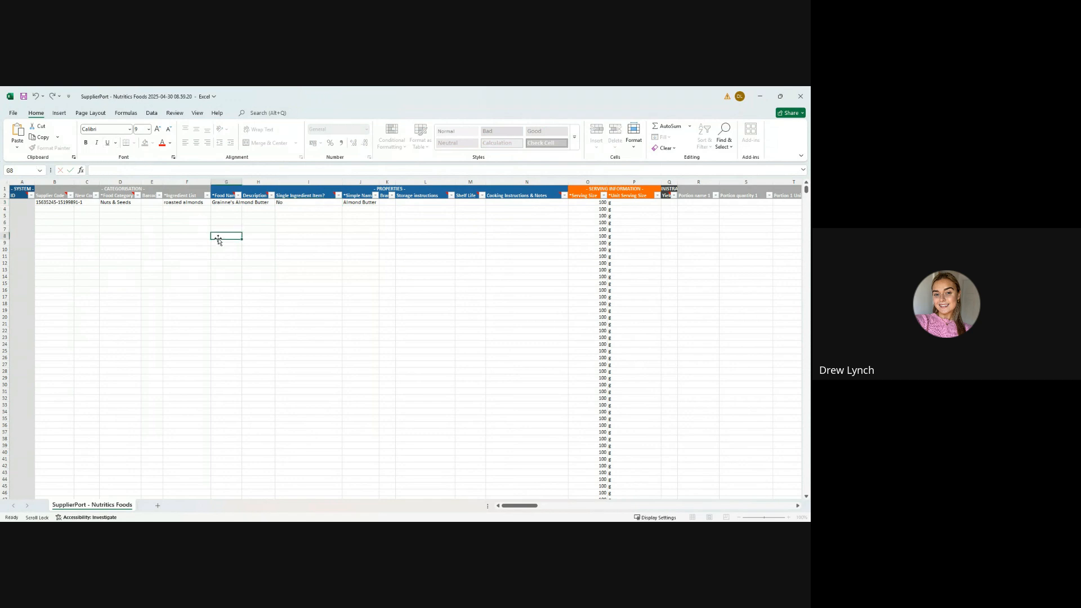
Step: Review the portion, dietary preference, allergen and nutrient columns of the almond butter row
click(307, 206)
click(319, 216)
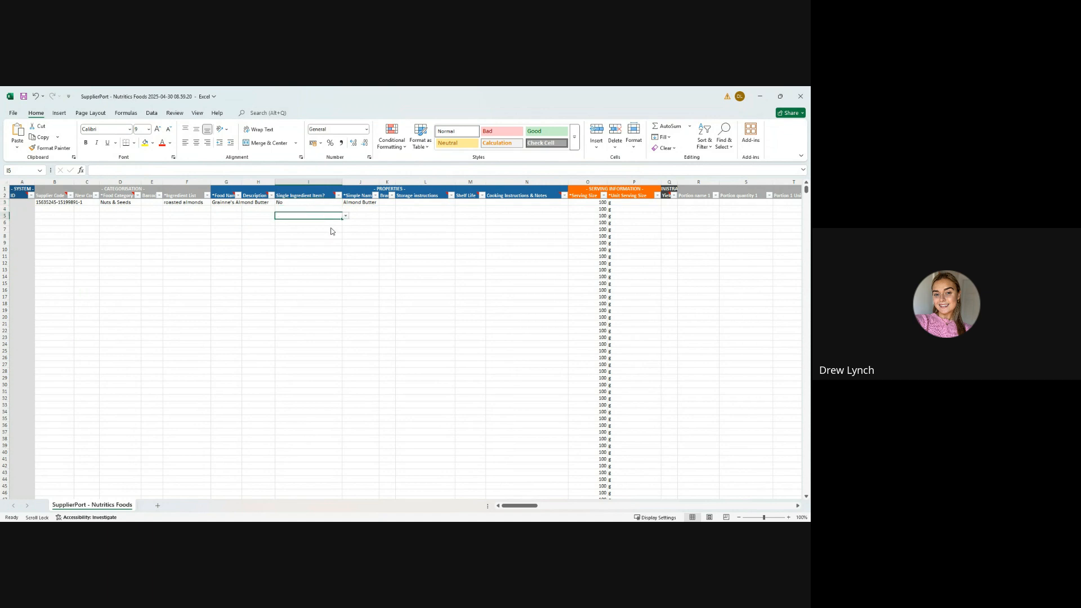
click(316, 208)
drag(509, 506, 556, 505)
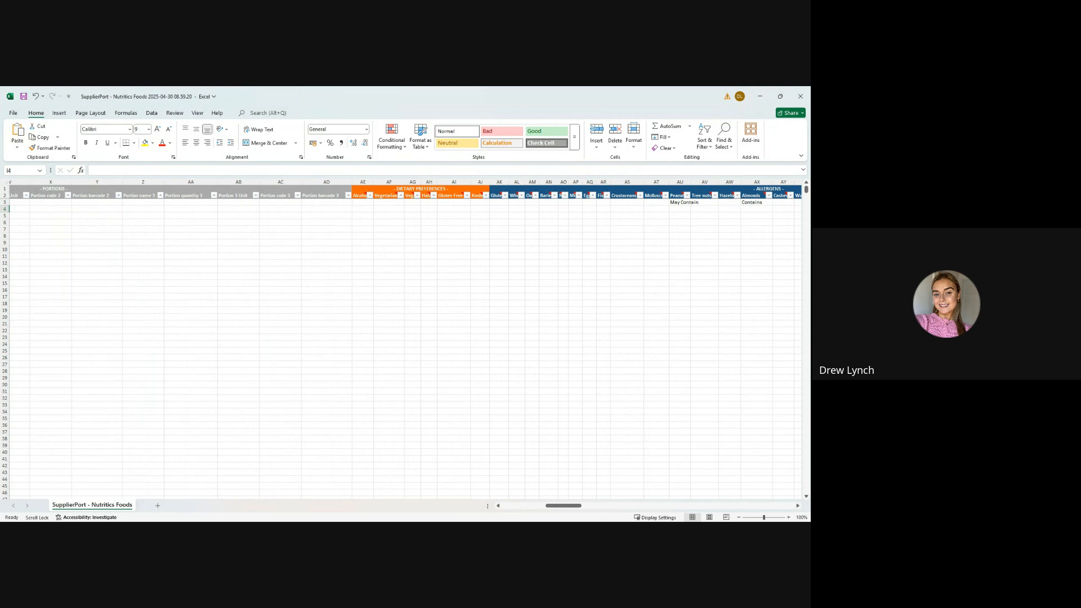
drag(552, 507, 579, 494)
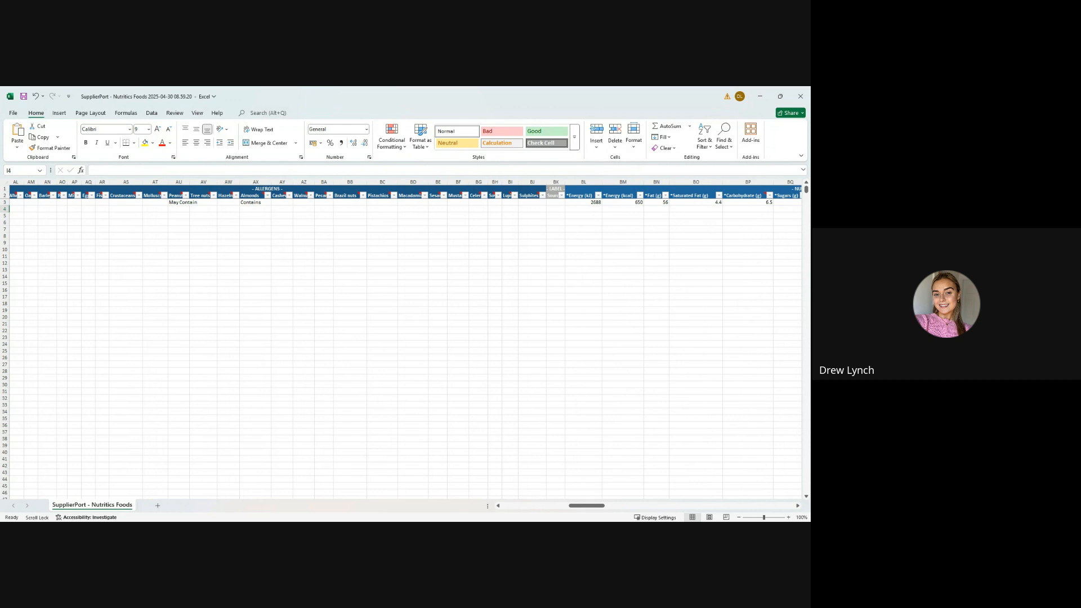
Step: Save the completed import spreadsheet, switch to Nutritics, and dismiss the template notice and the Batch Import dialog
click(23, 96)
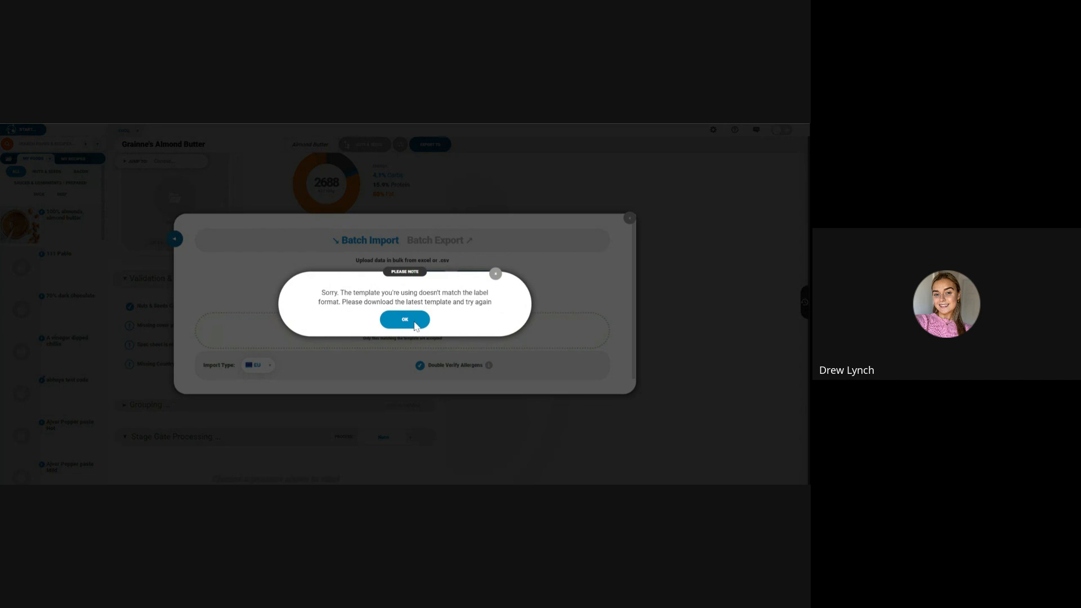
click(415, 323)
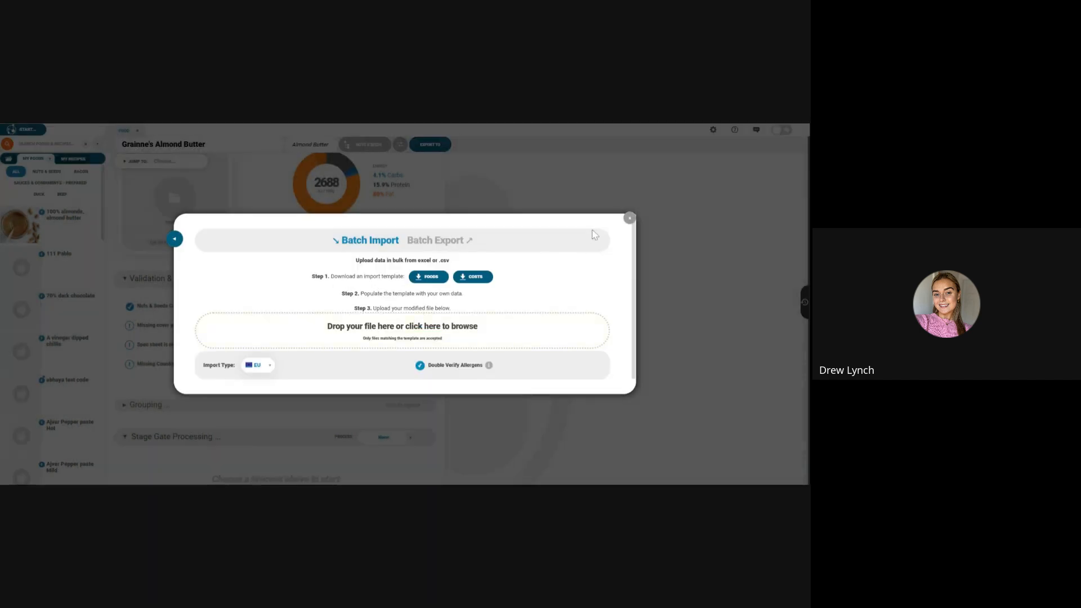
click(629, 218)
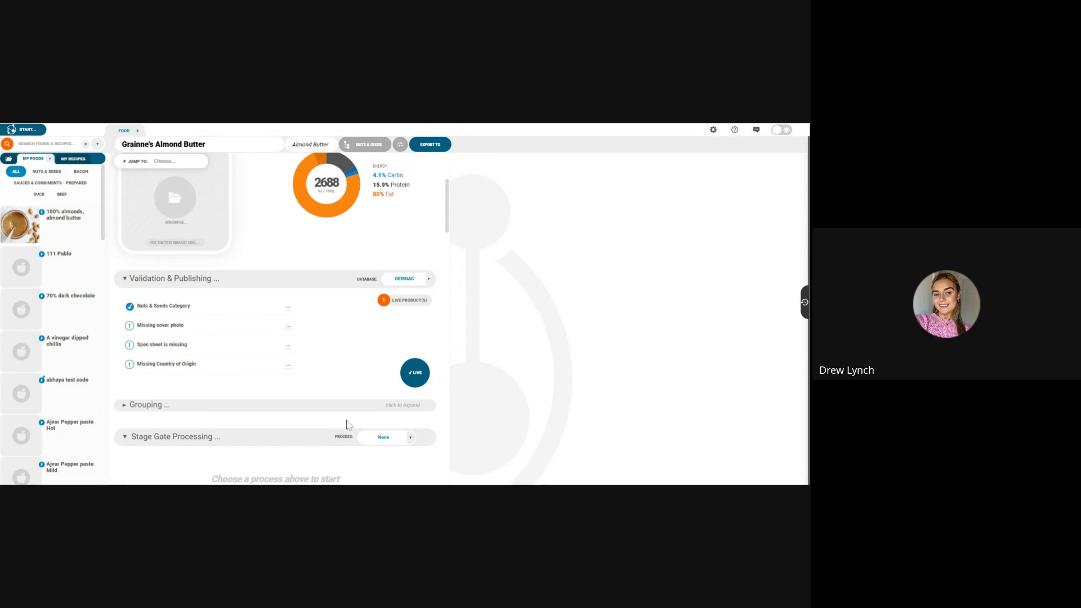
Step: Browse the unpublished products under My Products, viewing the 2025-07-03, 2025-06-30 and 2025-05-21 batches
click(8, 159)
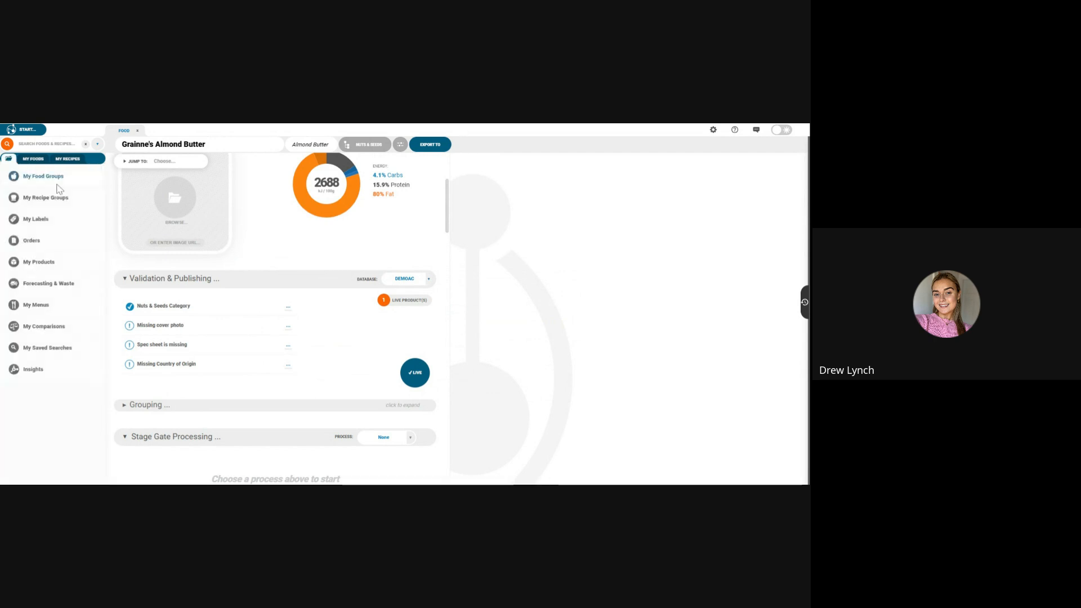
click(45, 263)
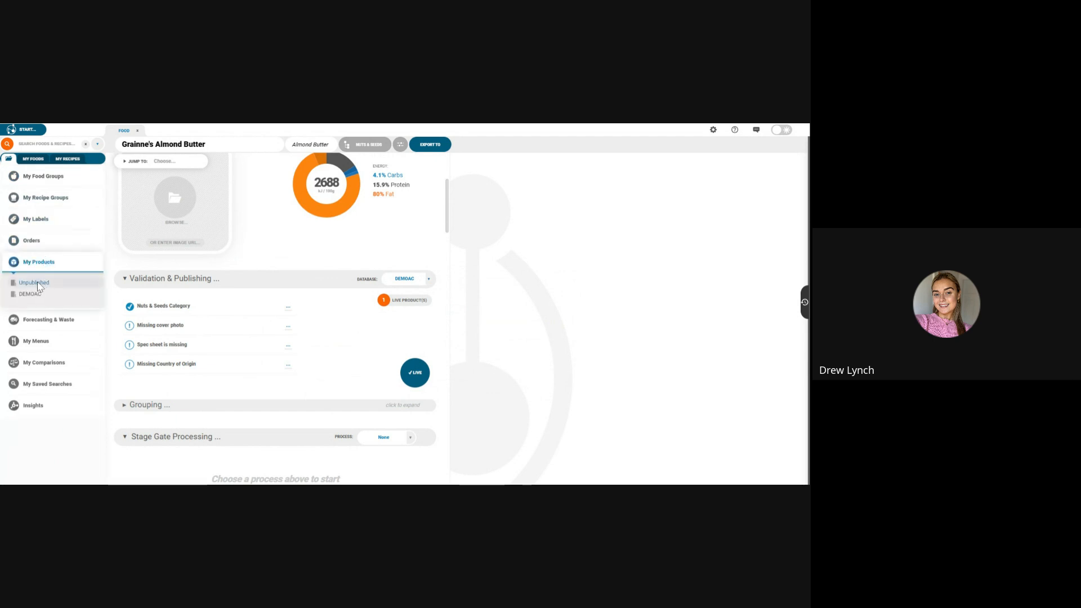
click(35, 282)
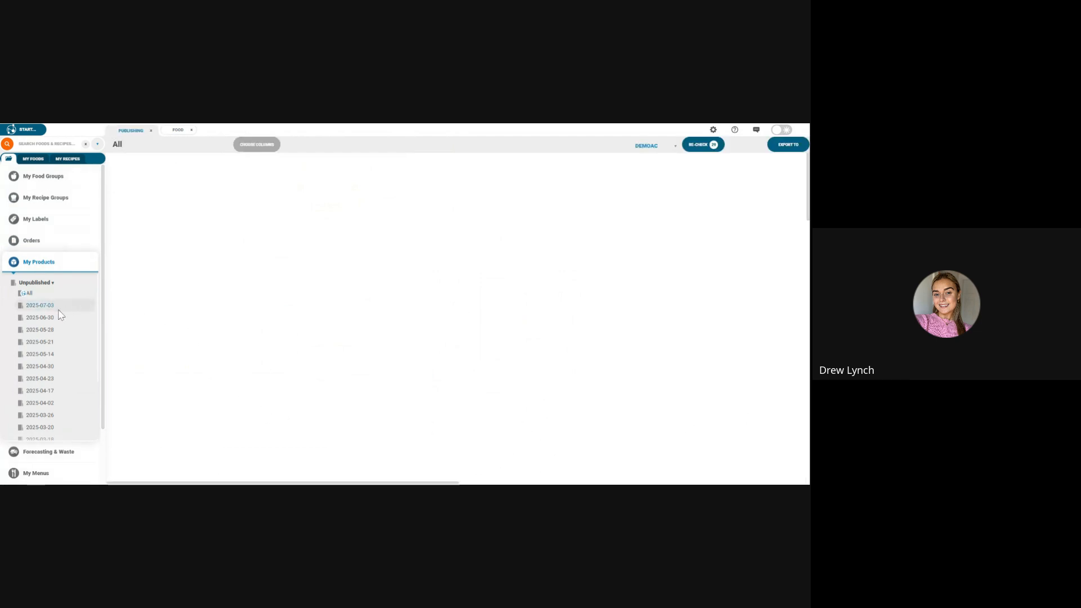
click(39, 305)
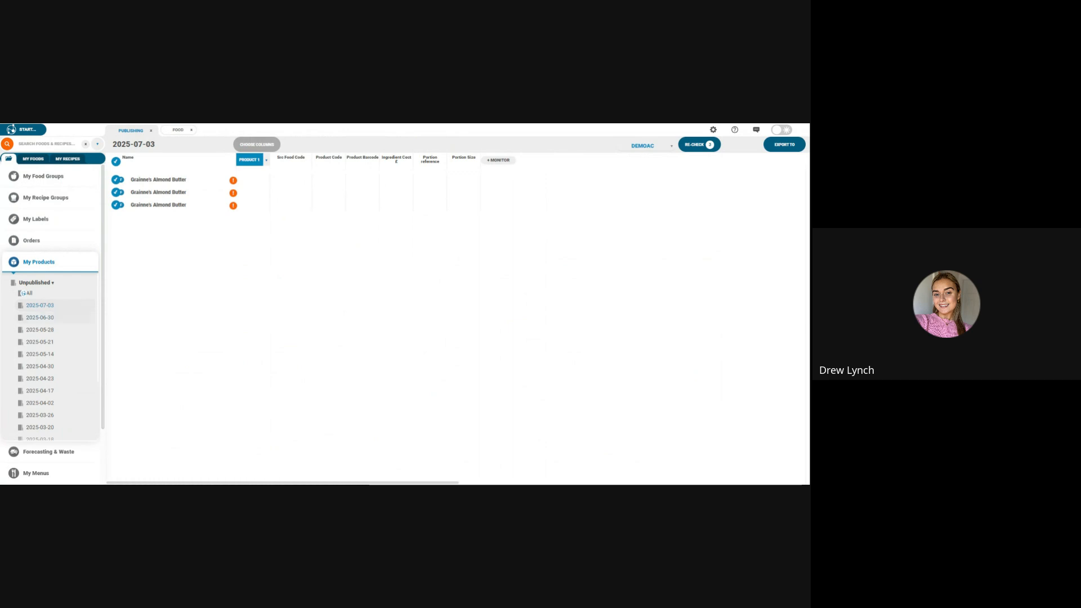
click(65, 319)
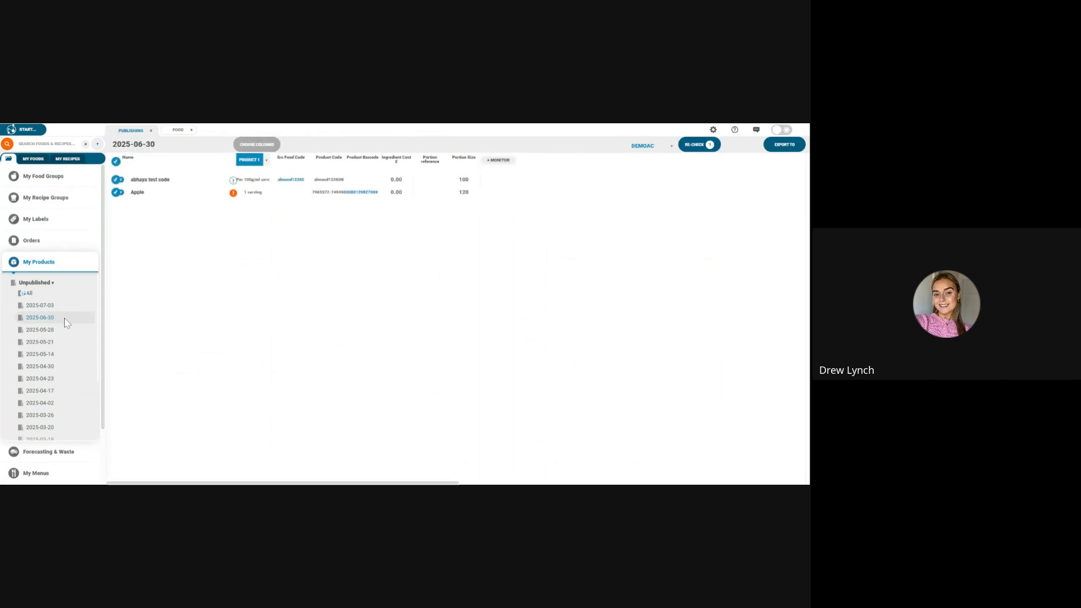
click(68, 306)
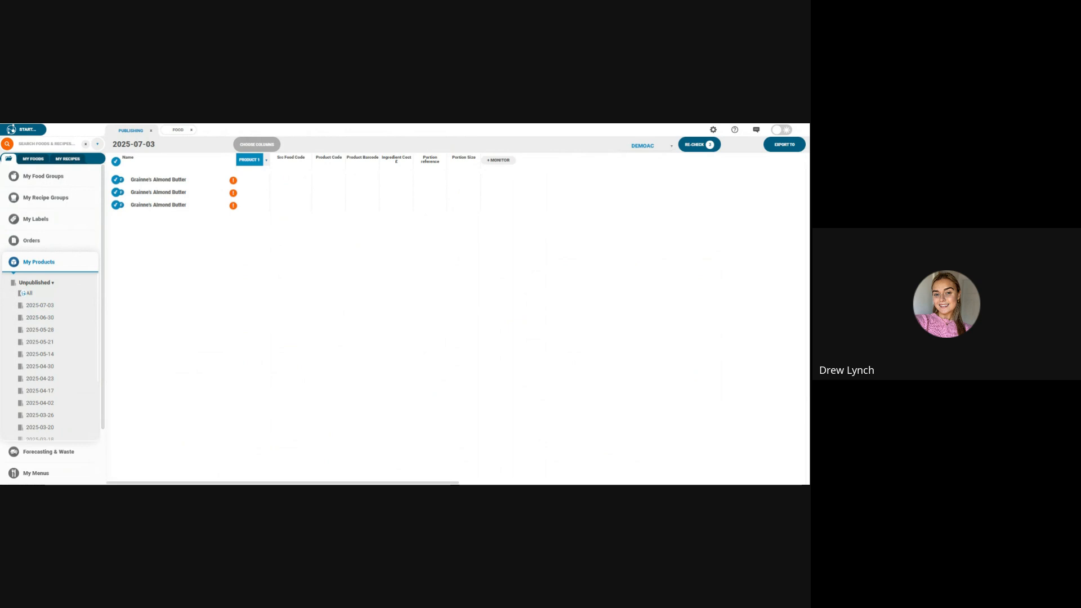
right_click(154, 186)
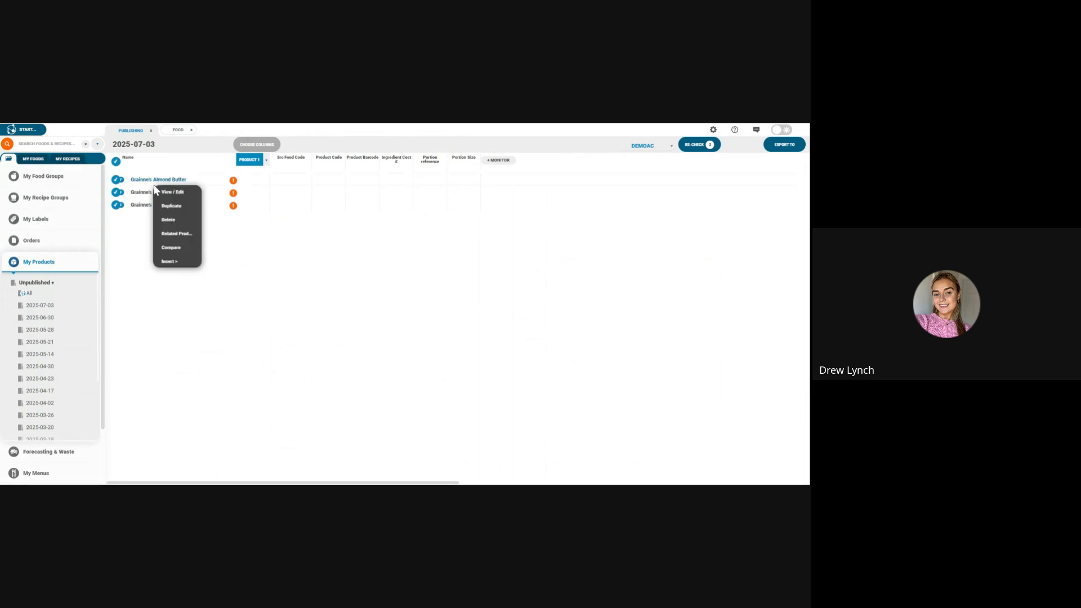
click(62, 342)
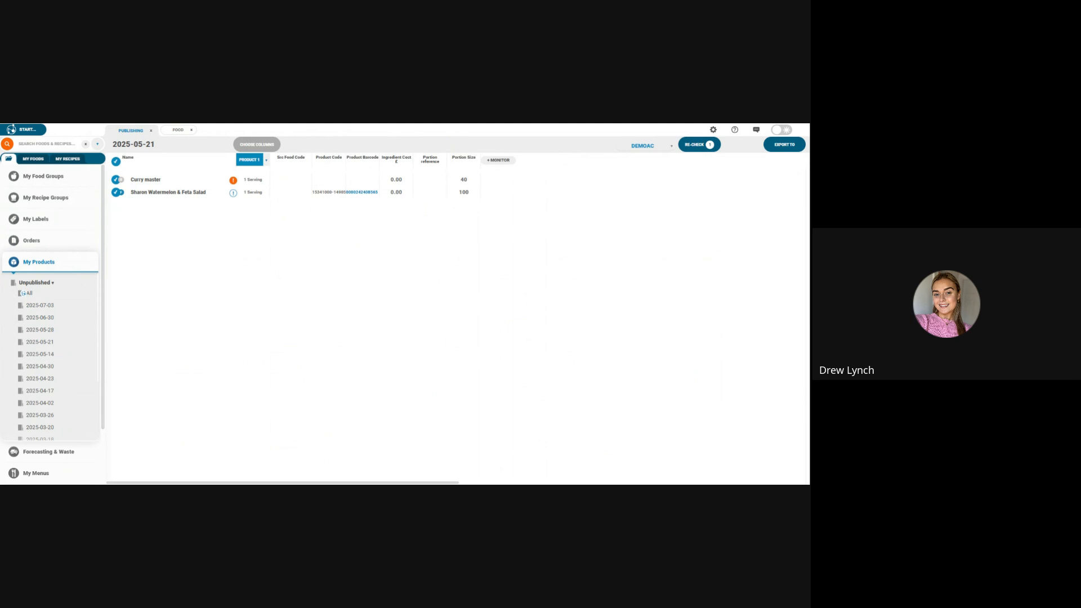
Step: Open Batch Export from the Batch Jobs options to export items in bulk
click(25, 133)
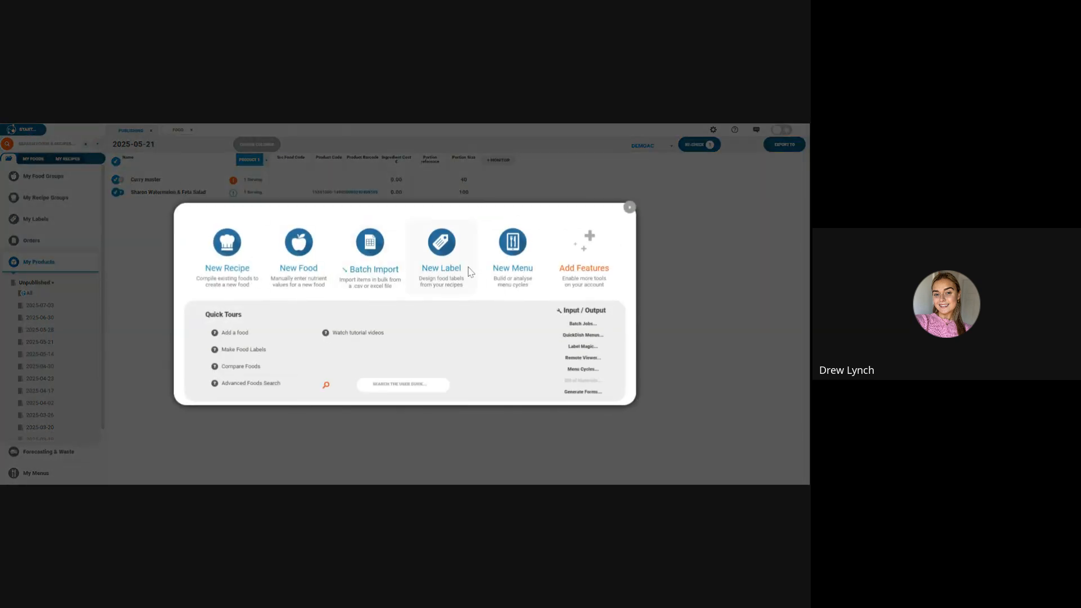
click(581, 323)
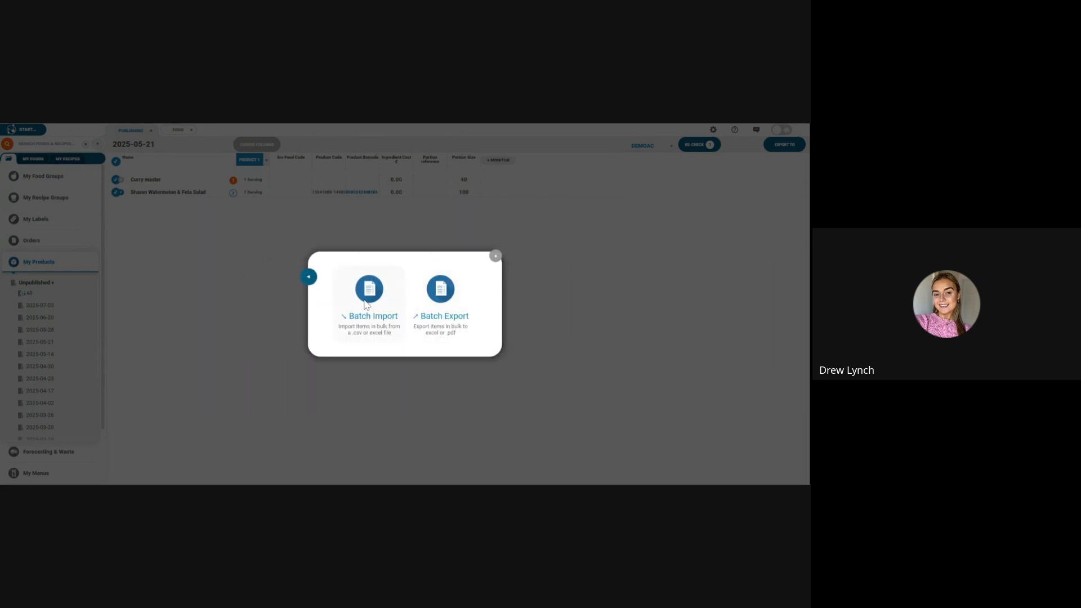
click(438, 302)
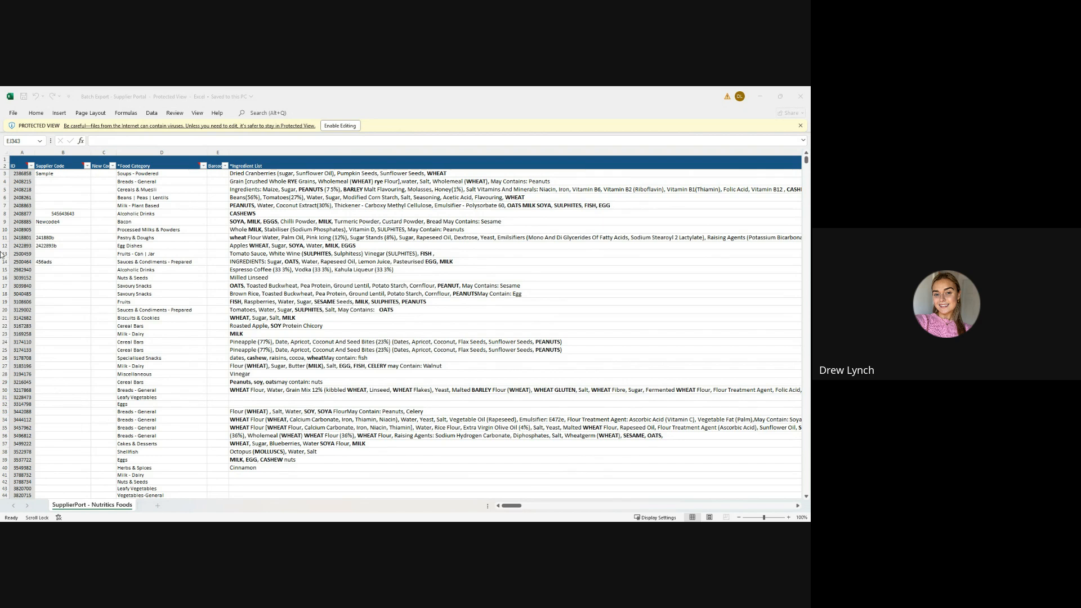
Step: Examine the exported foods spreadsheet in Excel, from the ingredient lists through the vitamin, mineral, country of origin and footprint columns
scroll(113, 197, down, 2)
scroll(113, 197, up, 1)
click(513, 509)
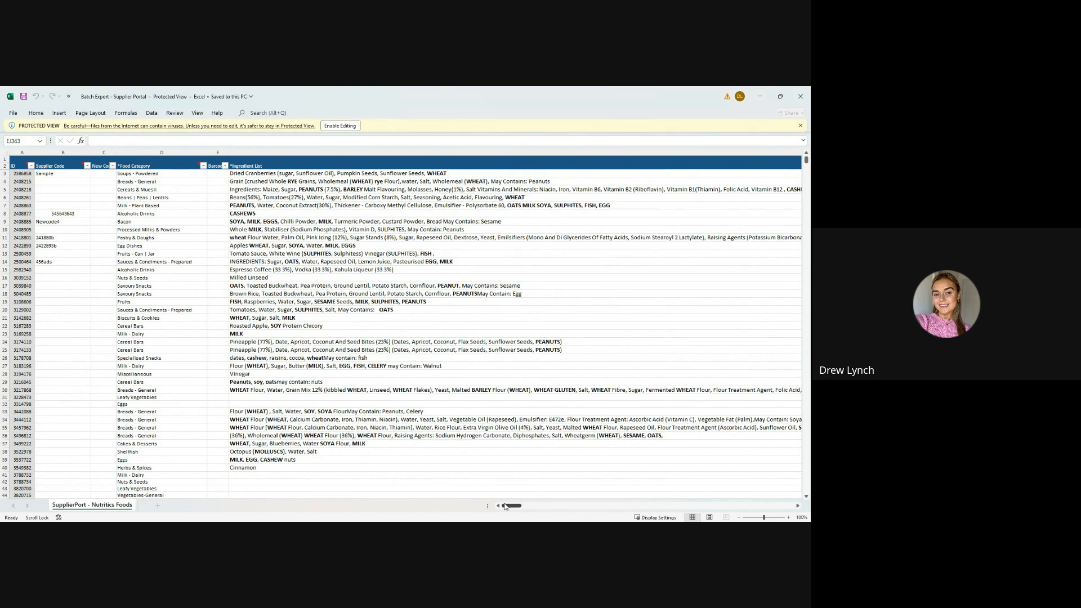
drag(509, 506, 680, 483)
scroll(680, 483, left, 15)
scroll(722, 441, right, 20)
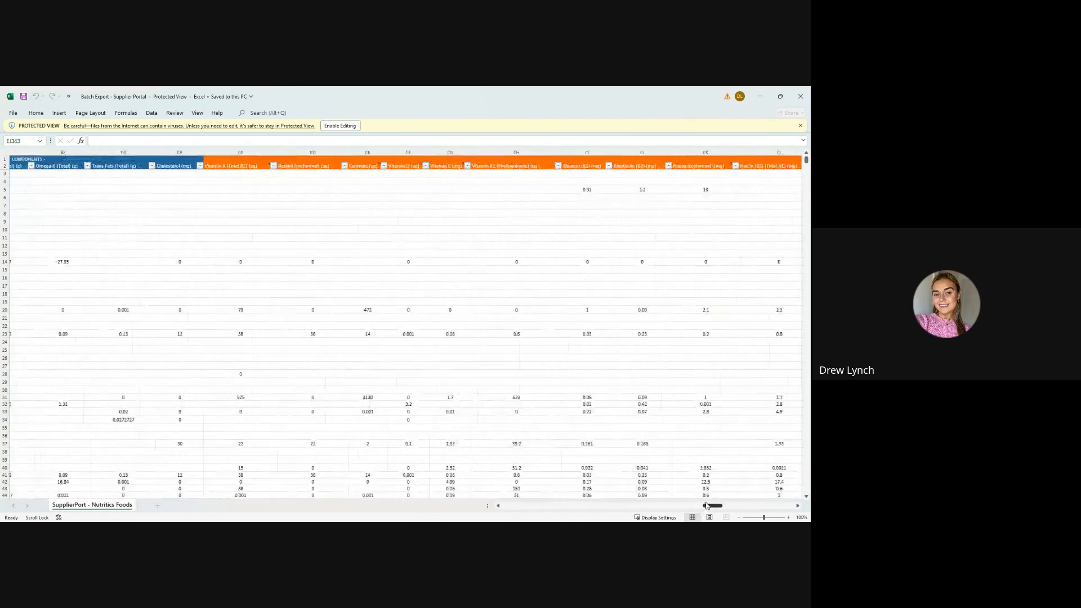
scroll(716, 500, right, 5)
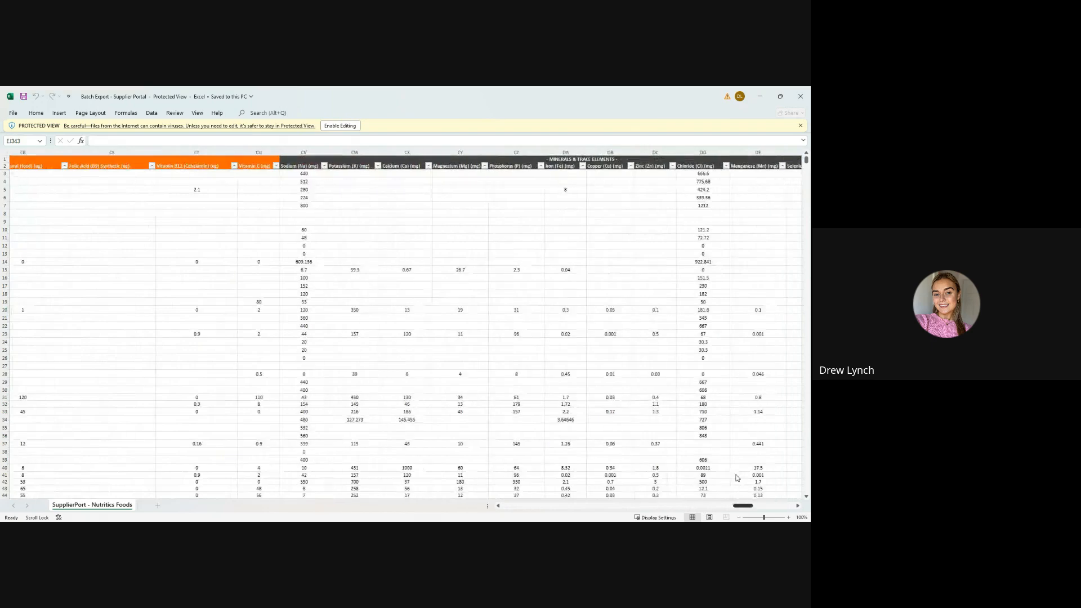
scroll(742, 470, right, 3)
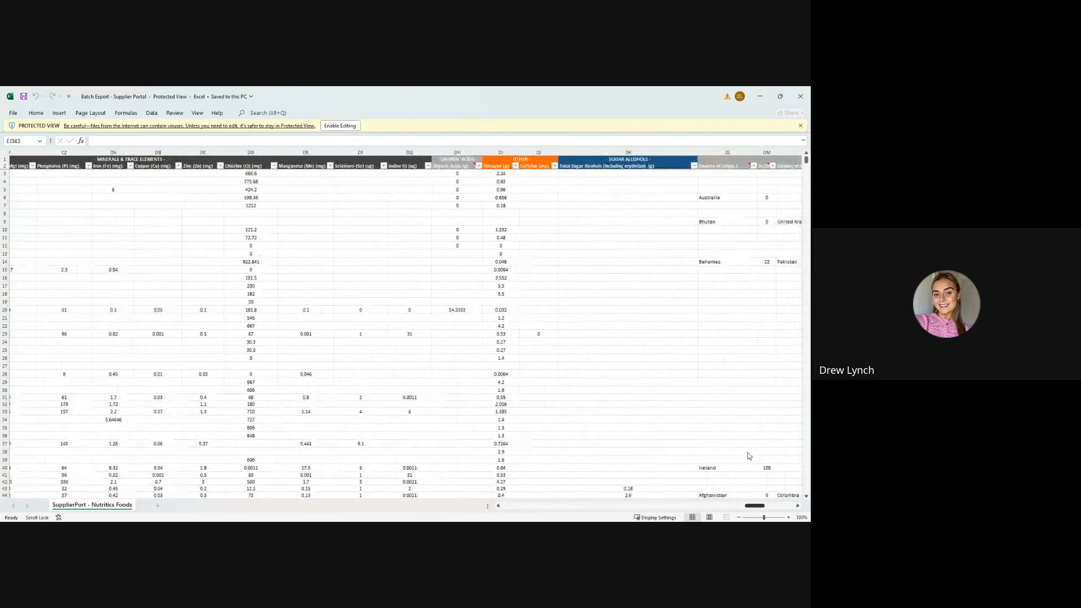
scroll(749, 456, right, 5)
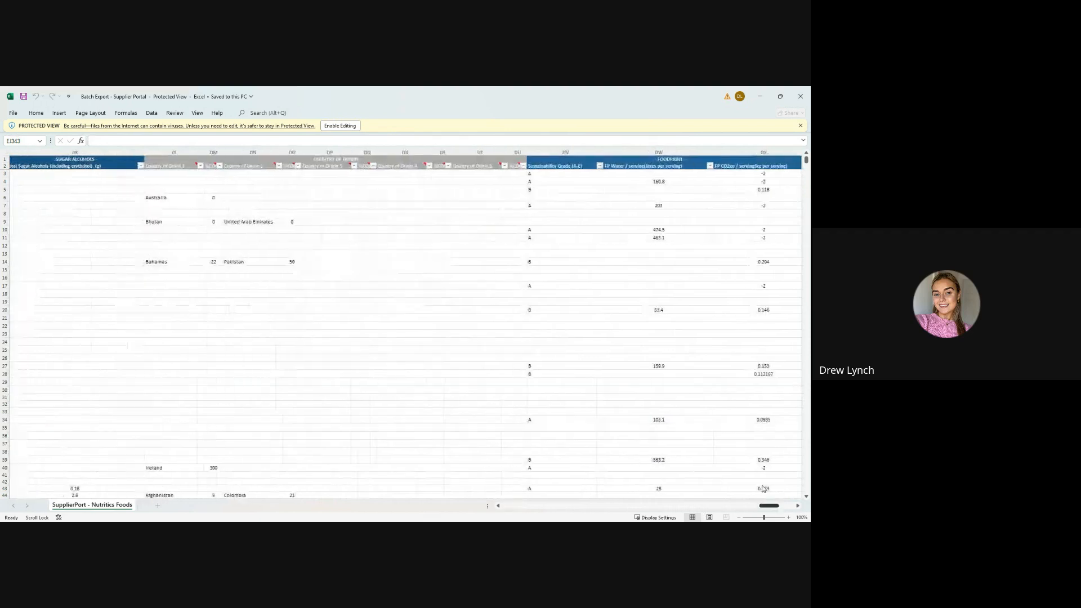
scroll(764, 489, right, 5)
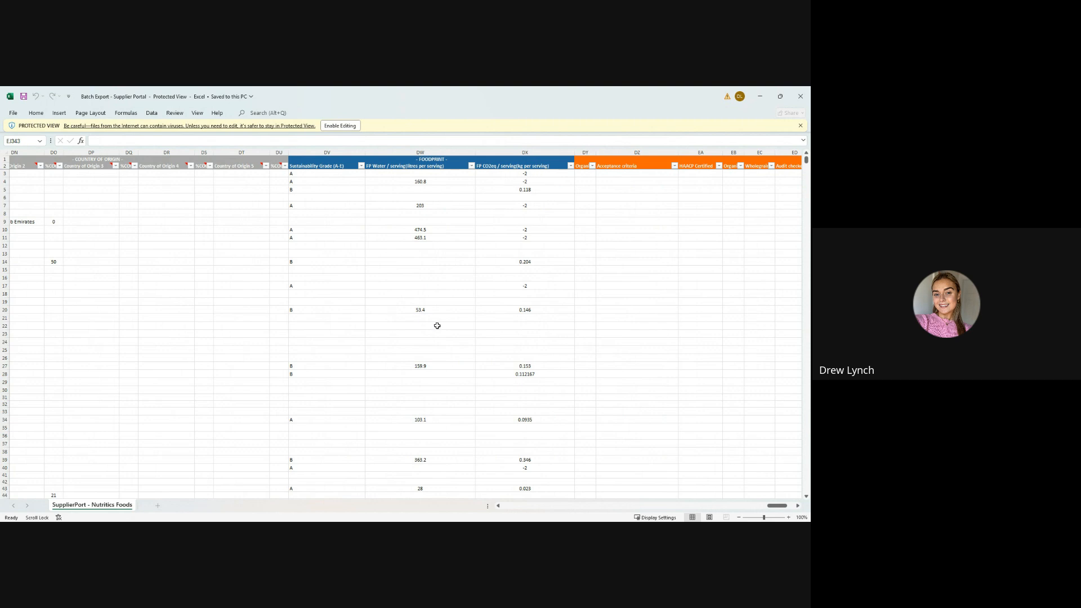
drag(766, 508, 511, 507)
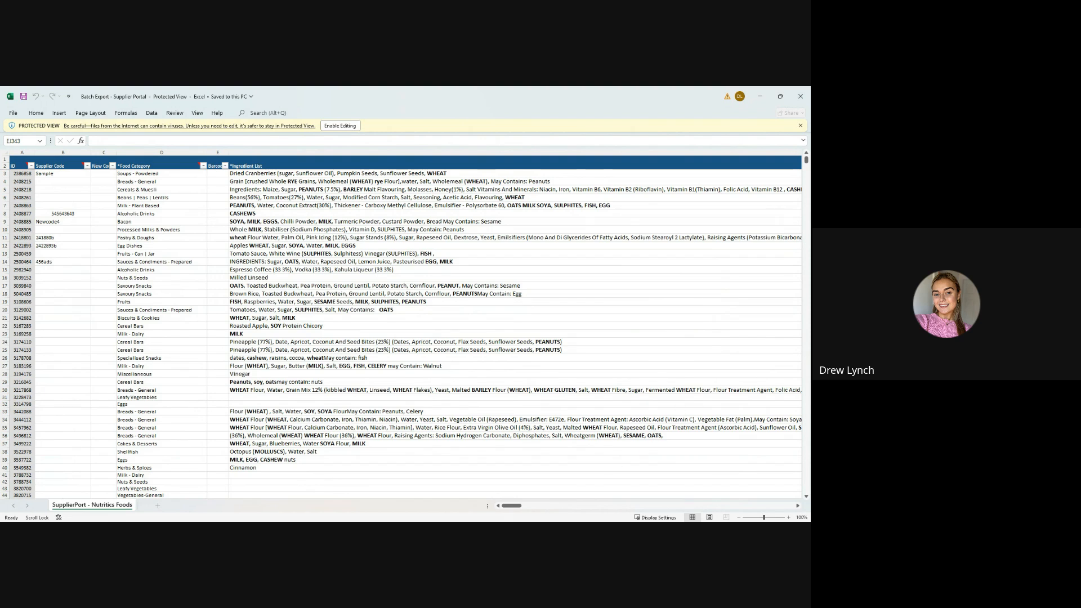
Step: Save the exported Batch Export spreadsheet and switch back to Nutritics
click(25, 96)
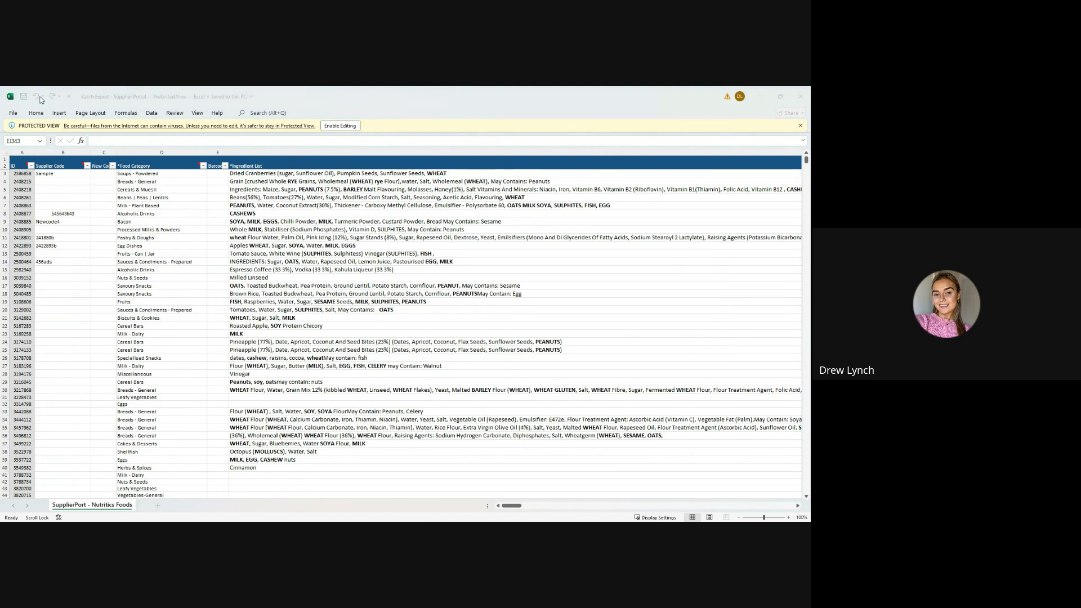
click(504, 482)
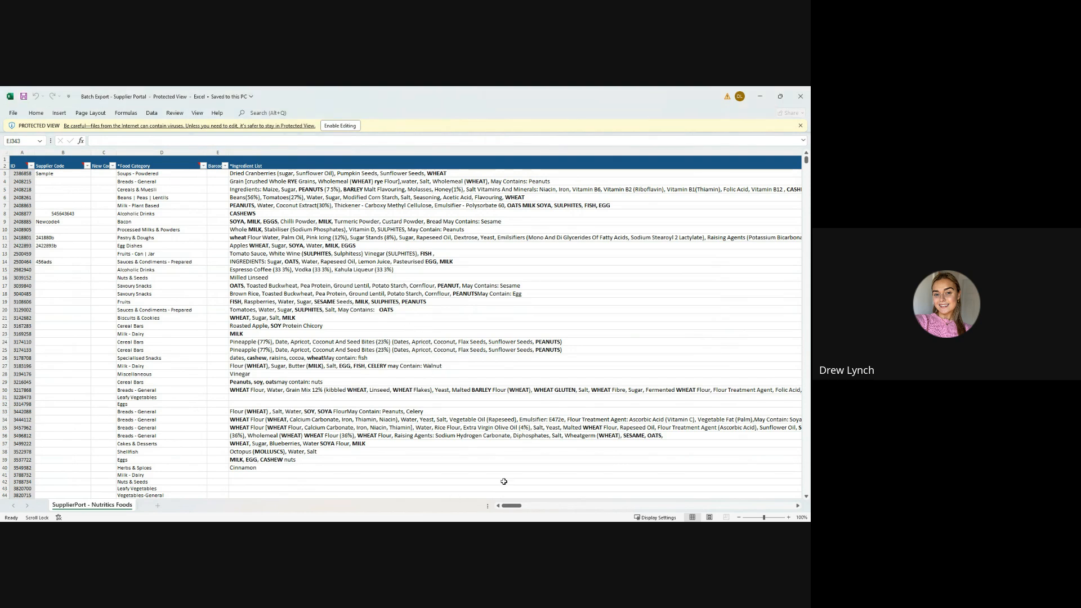
click(513, 531)
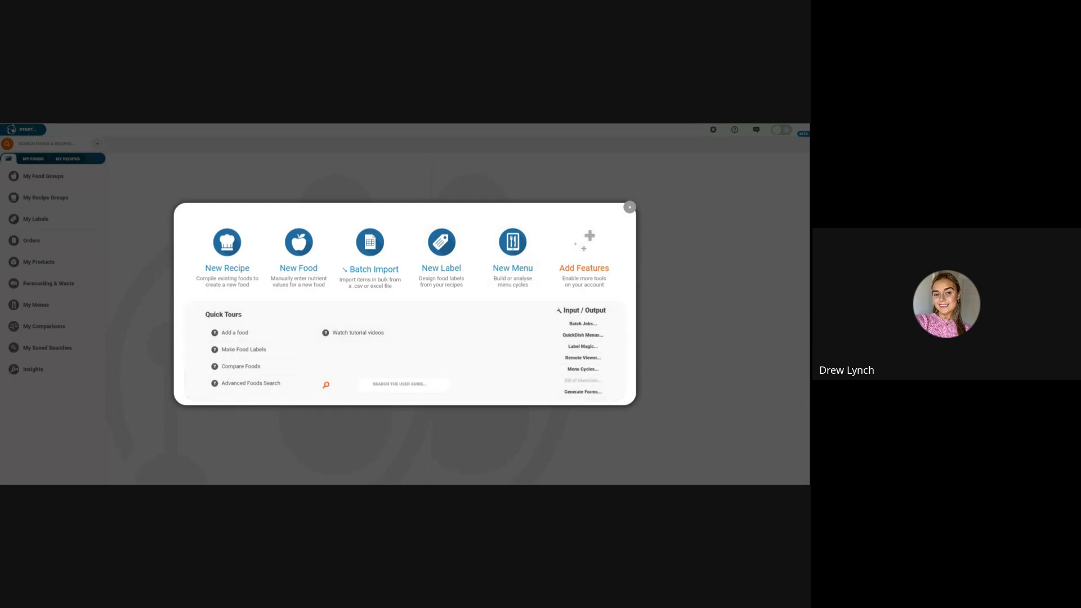
Step: Log back in to Nutritics with the prefilled credentials and open Batch Import
click(382, 271)
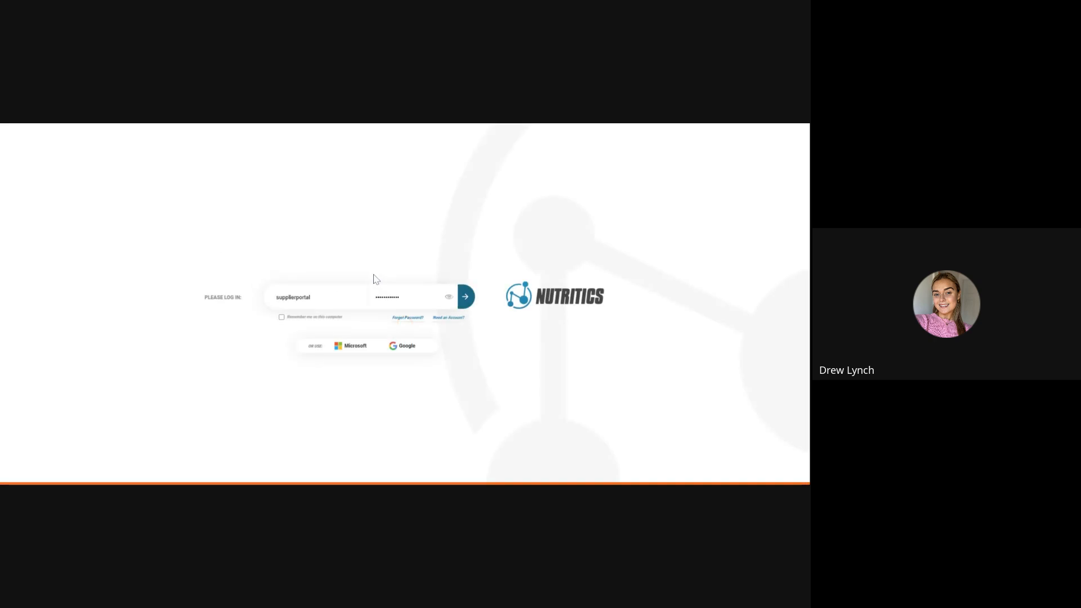
click(466, 298)
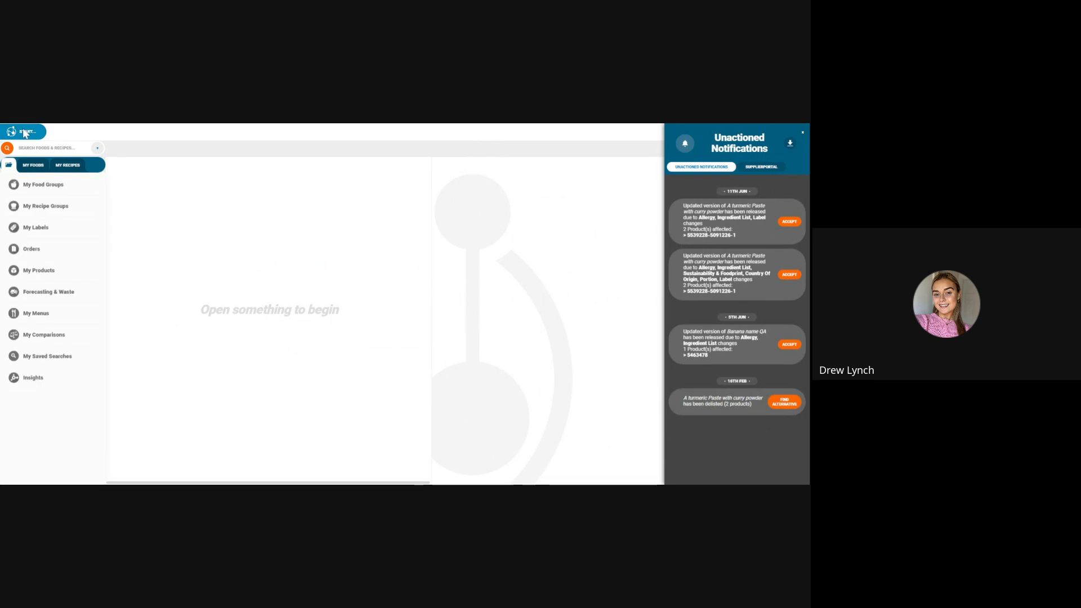
click(24, 133)
click(372, 263)
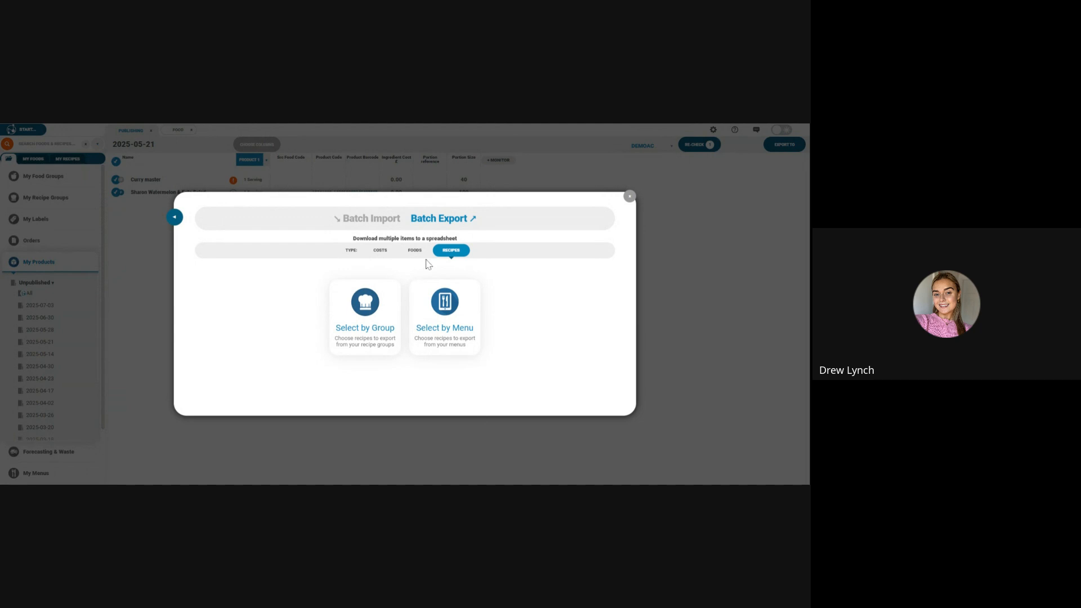
Step: Close the Batch Export dialog and open the 2025-04-23 batch of unpublished products
click(629, 196)
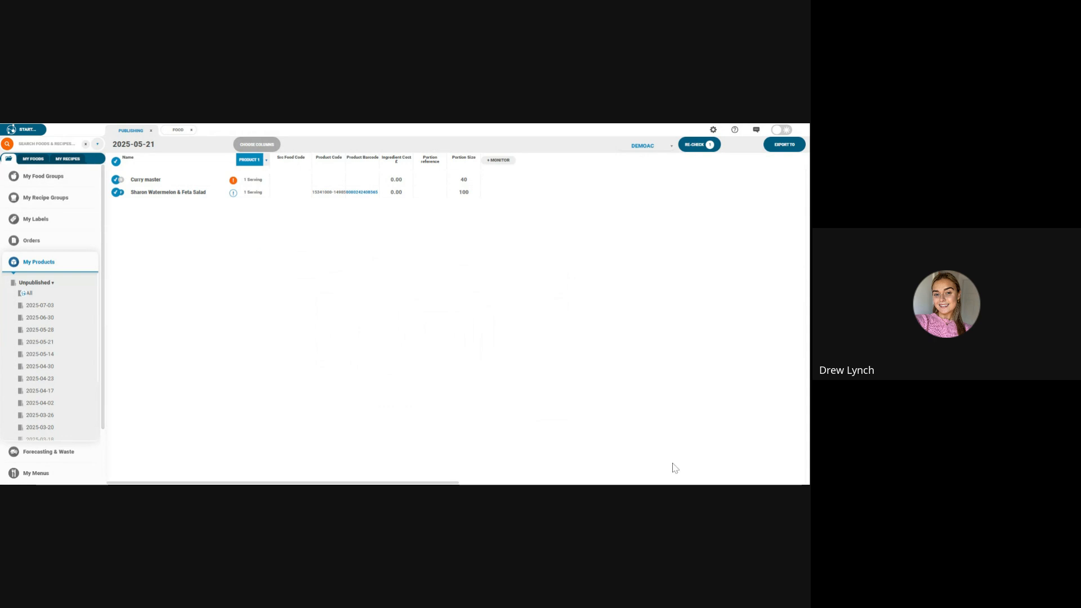
click(49, 263)
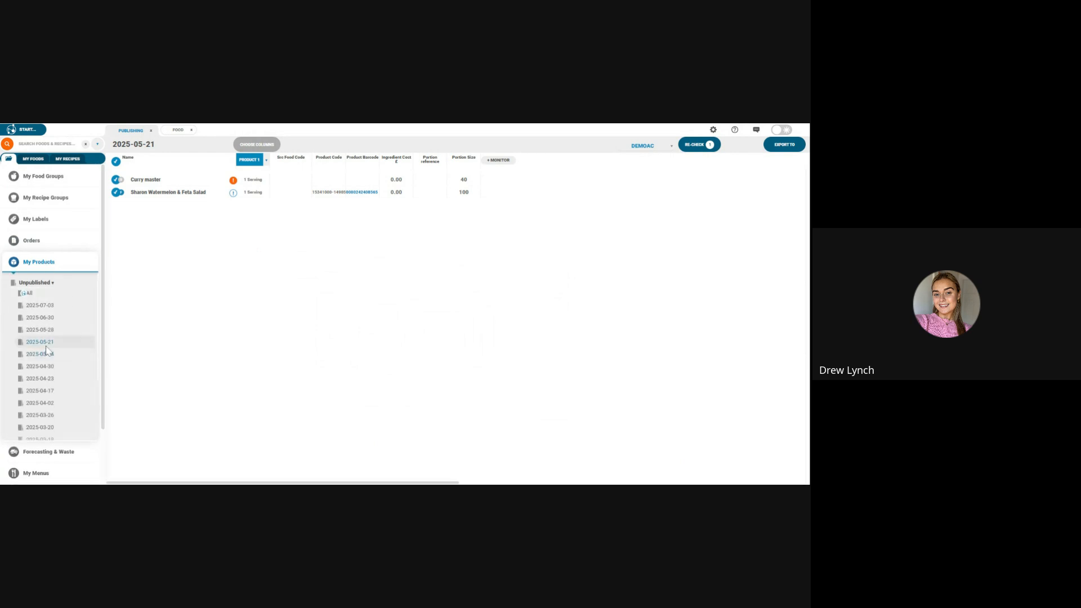
scroll(46, 350, down, 1)
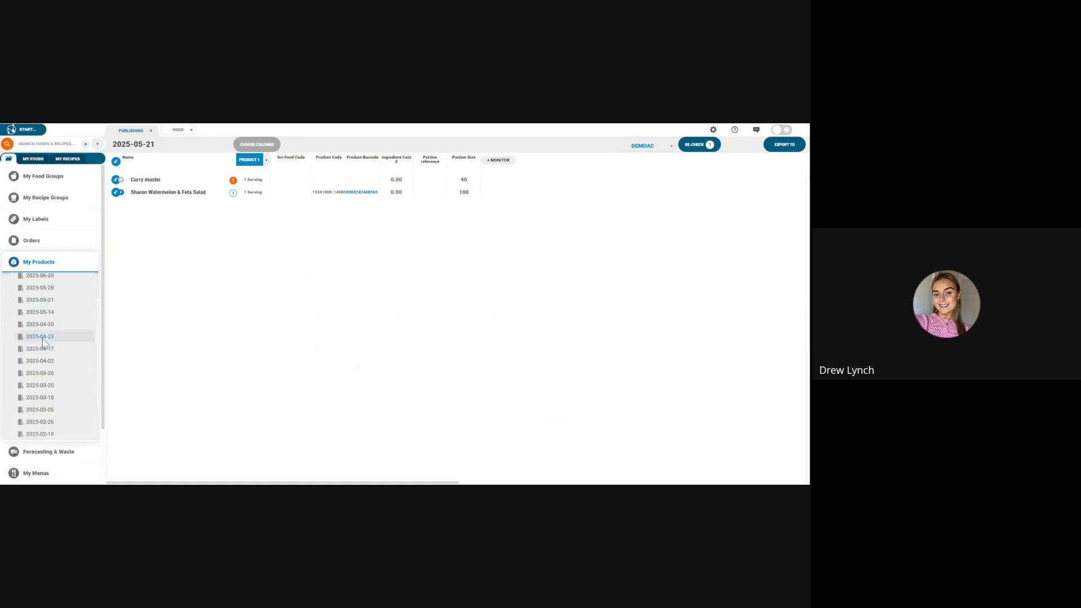
click(43, 338)
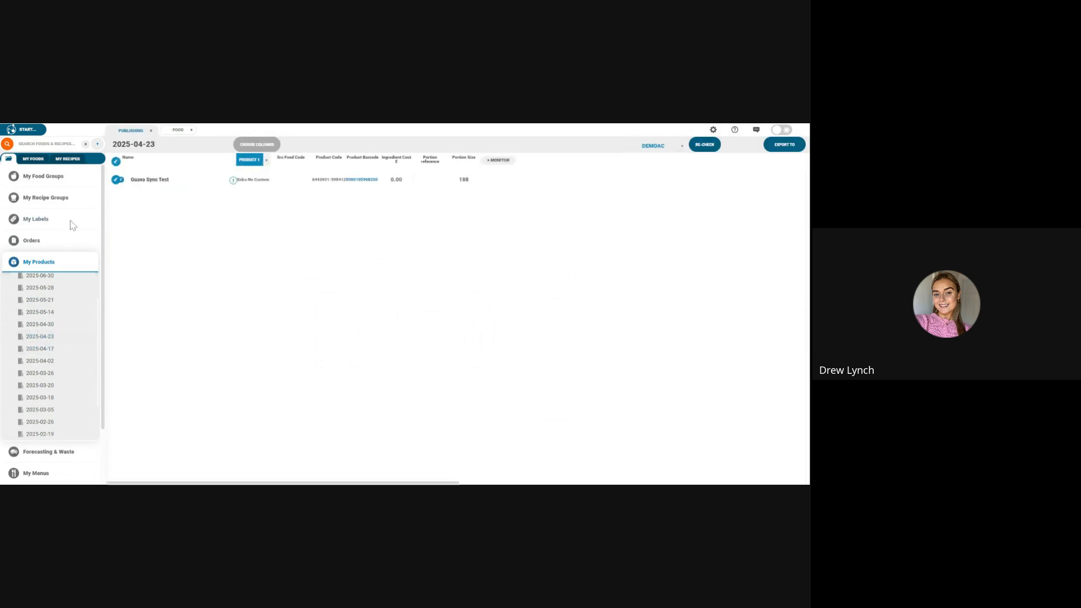
Step: Open the Guava Sync Test food for editing and publish it to the DEMOAC database, updating its two live products
click(149, 185)
right_click(163, 188)
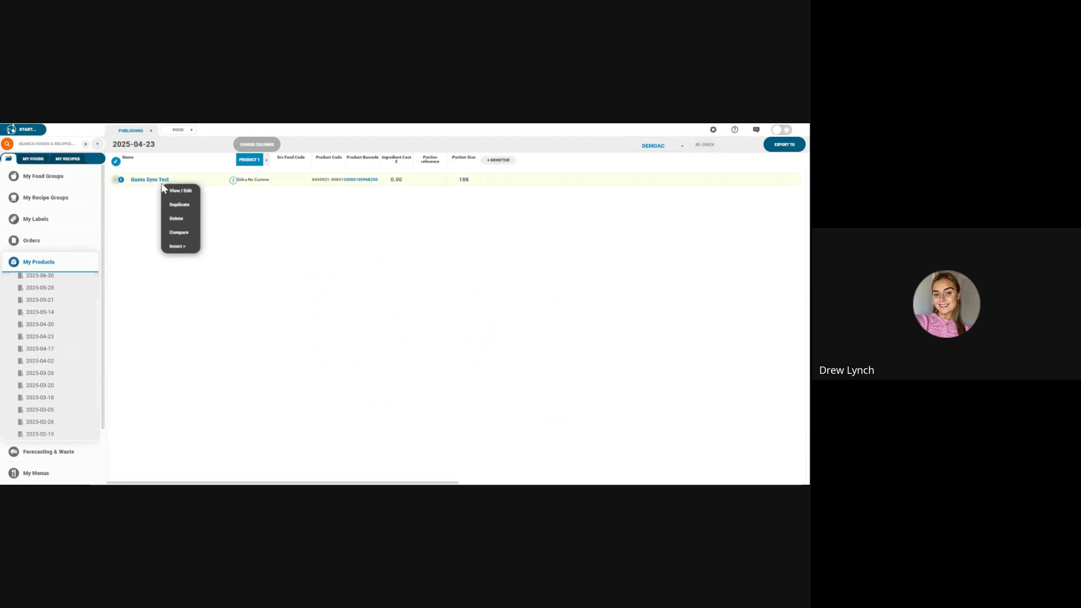
click(190, 193)
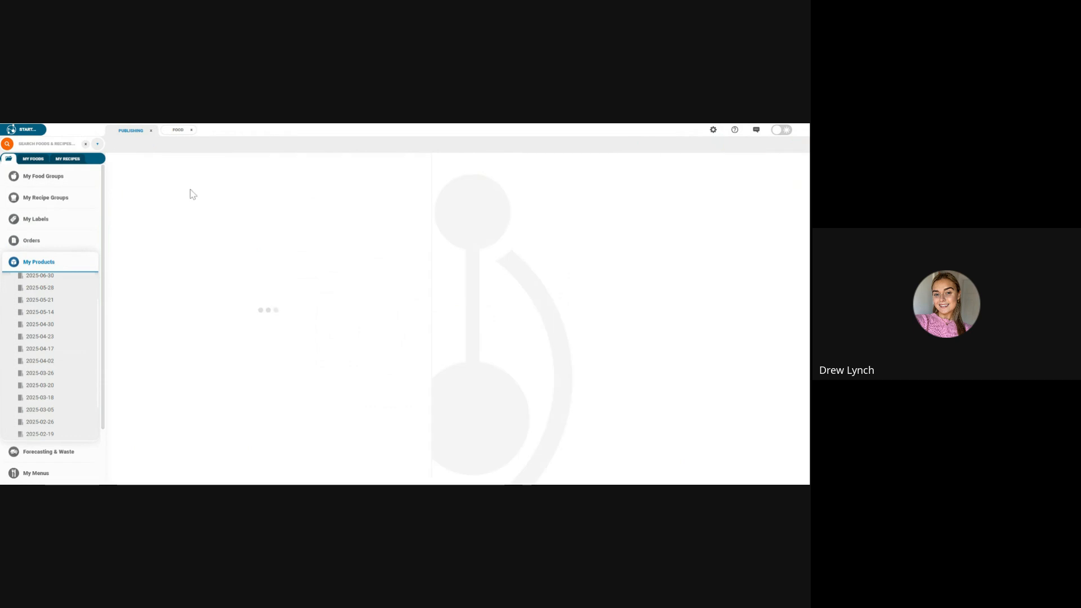
scroll(321, 311, down, 7)
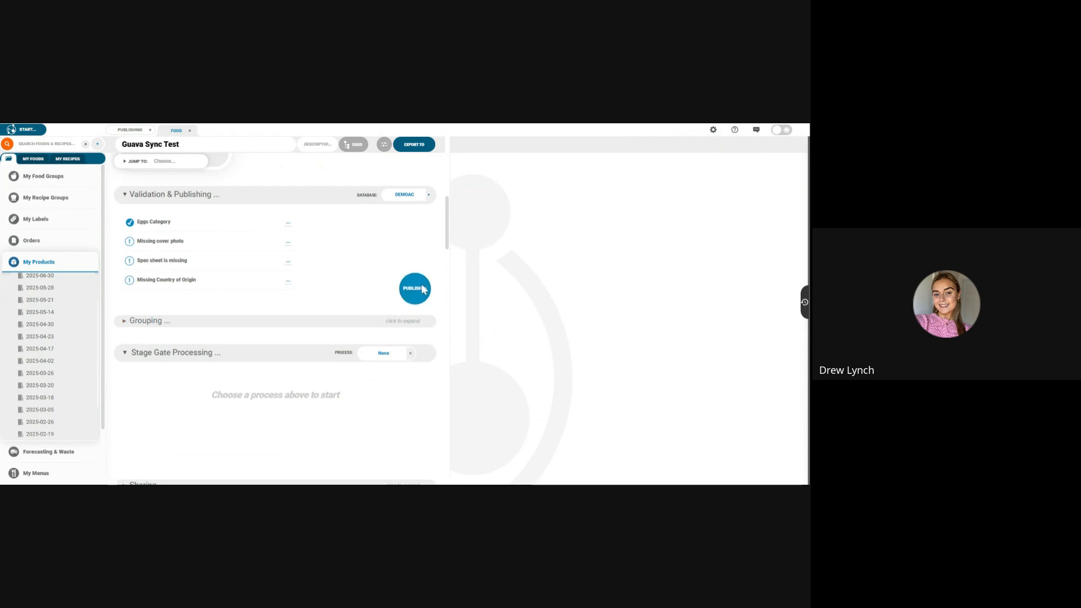
click(408, 288)
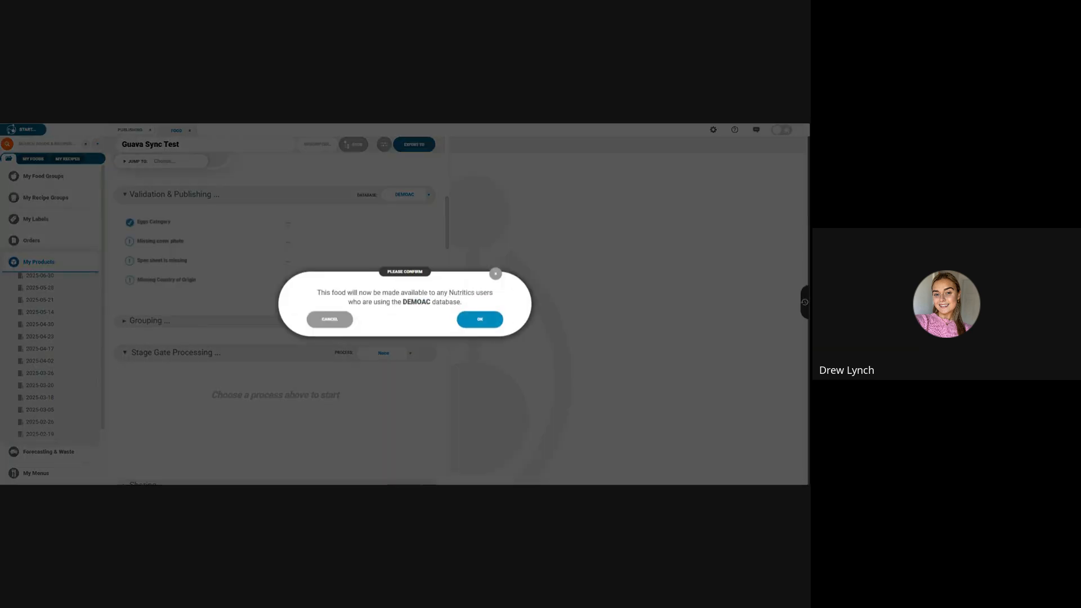
click(476, 319)
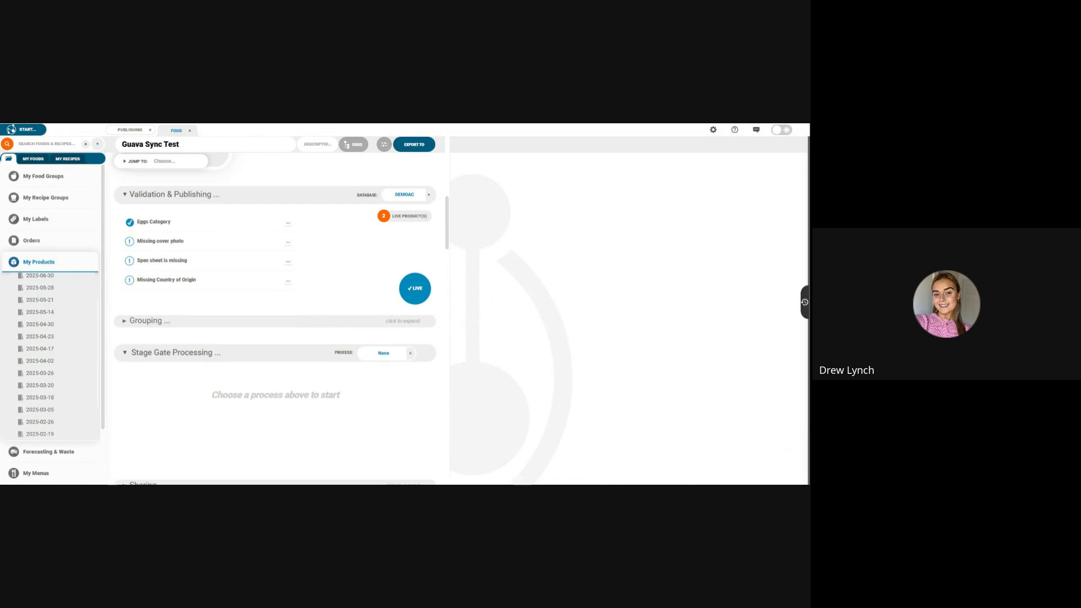
click(412, 289)
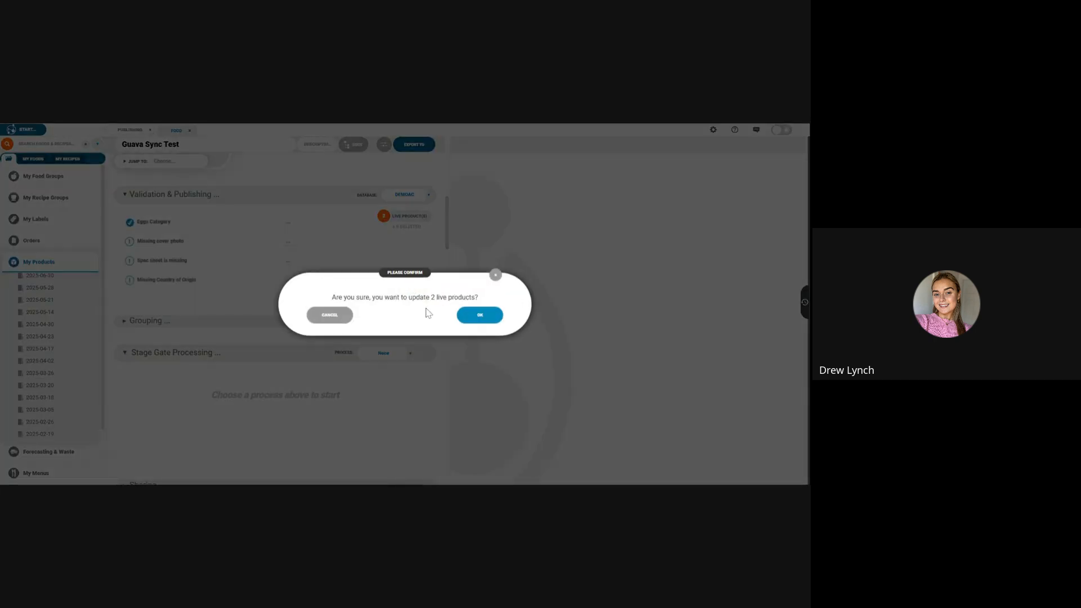
click(467, 316)
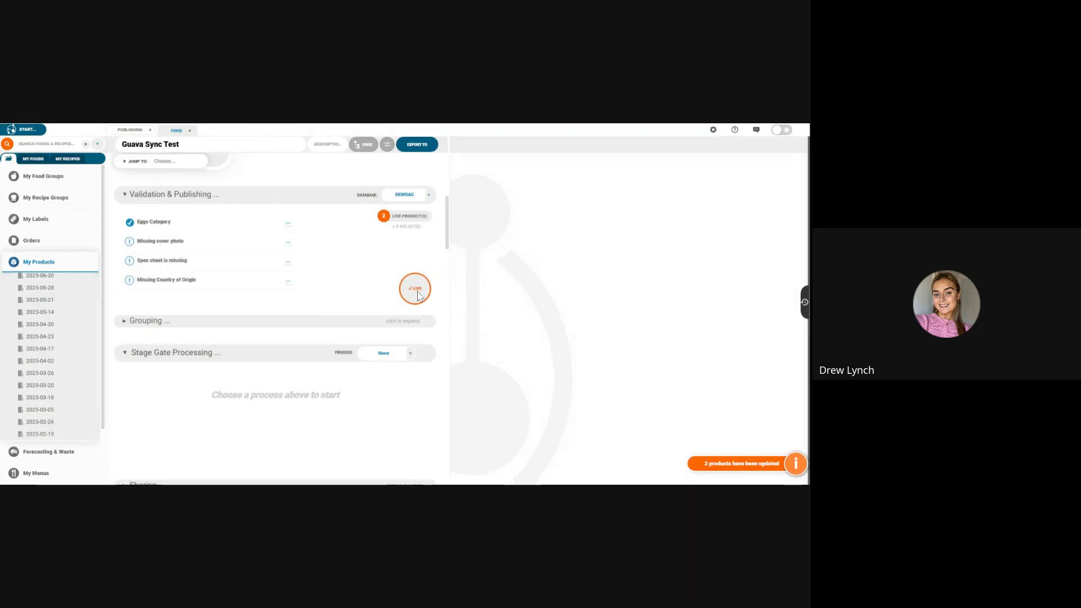
Step: Refresh My Products and open the 2025-07-03 batch, followed by the complete list of unpublished products
scroll(30, 202, down, 2)
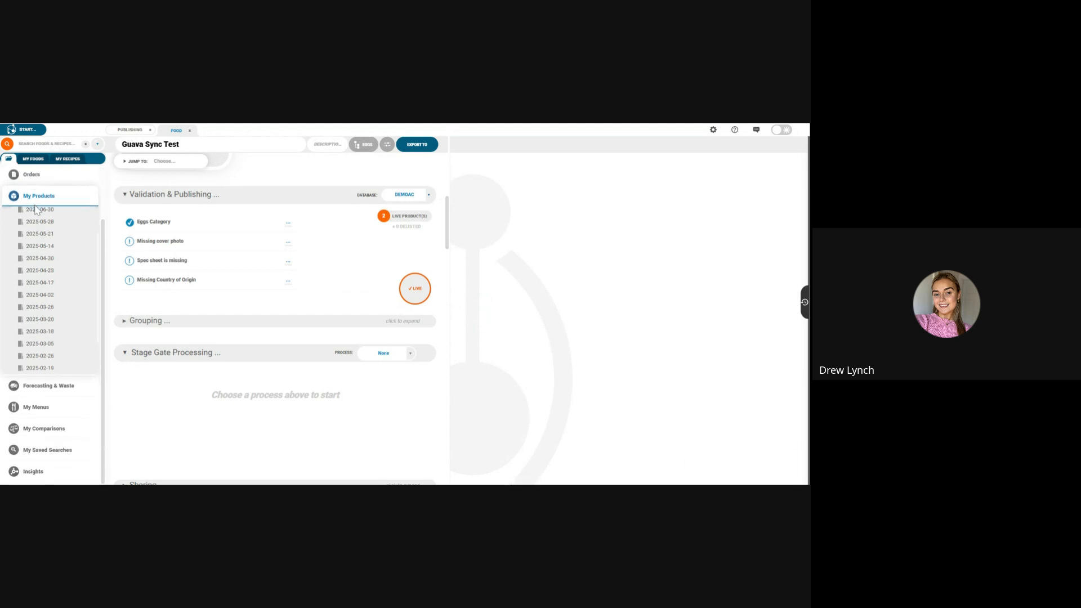
scroll(34, 208, up, 2)
click(50, 262)
click(52, 263)
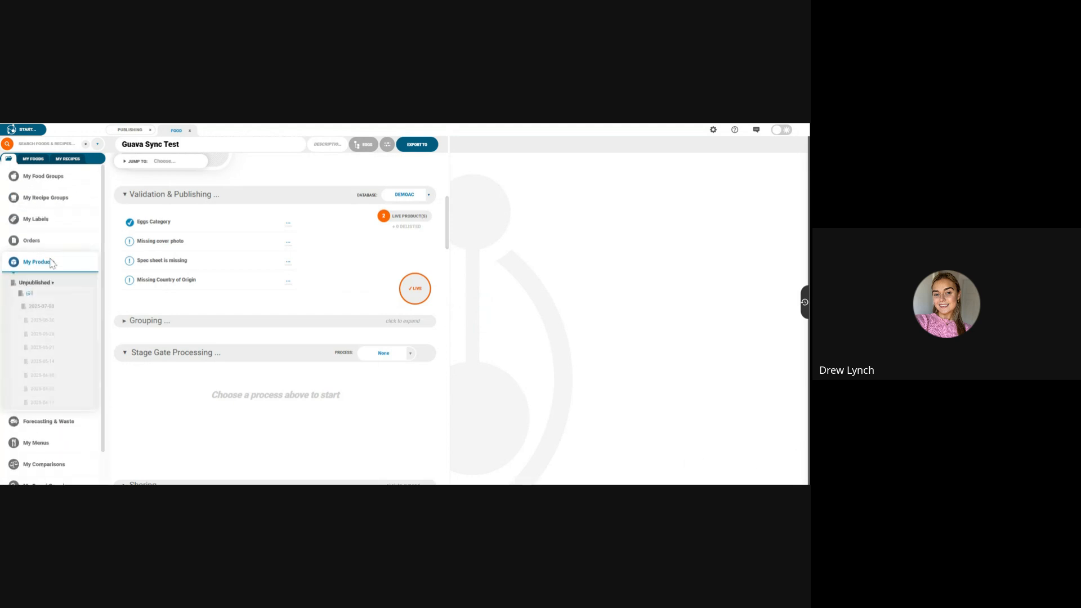
click(30, 294)
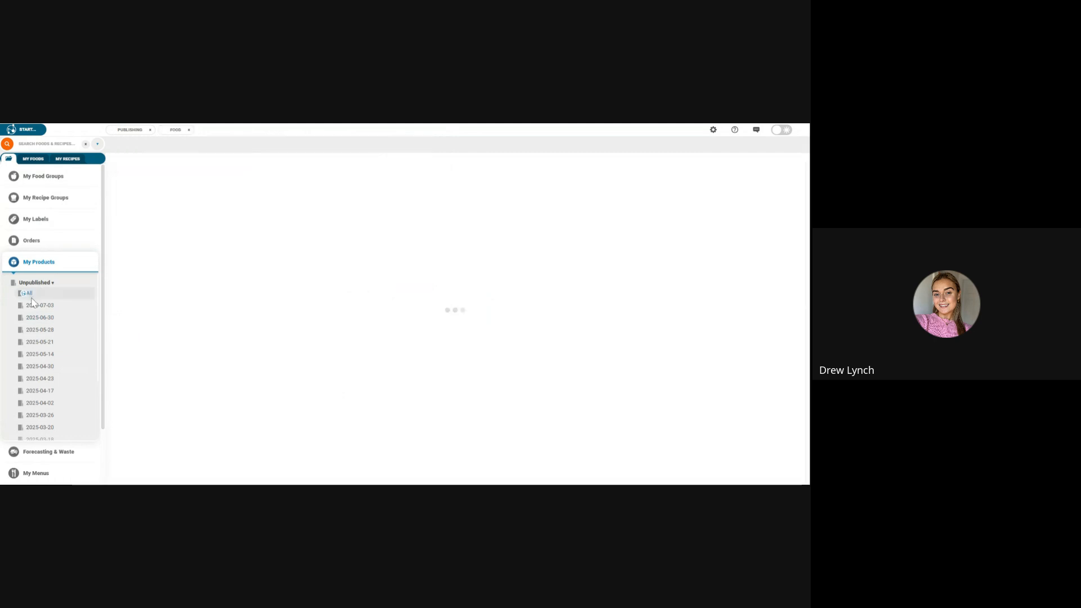
scroll(39, 315, down, 3)
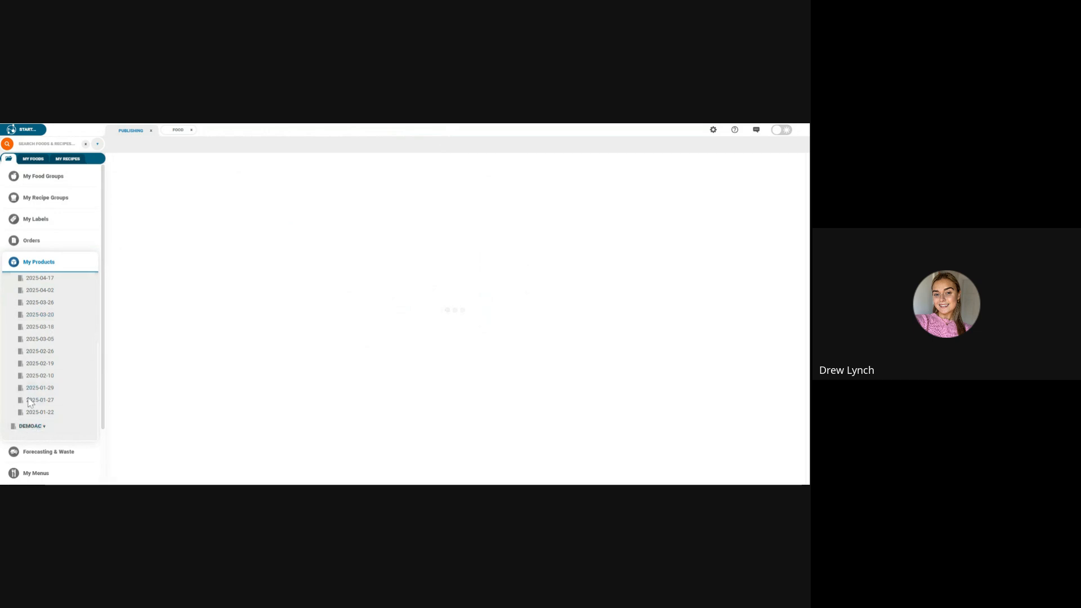
scroll(32, 372, up, 3)
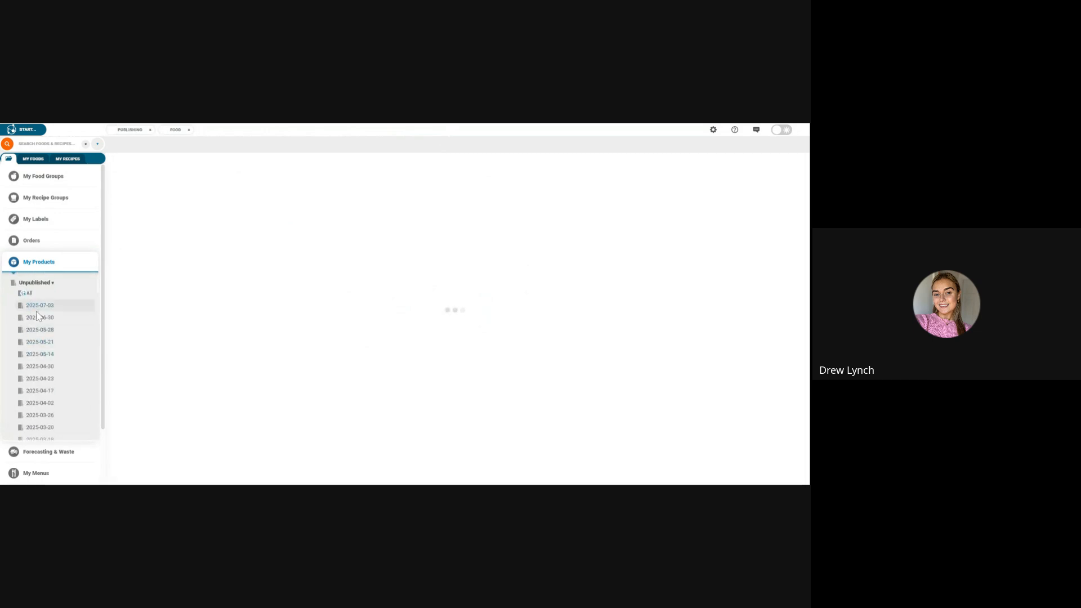
click(36, 378)
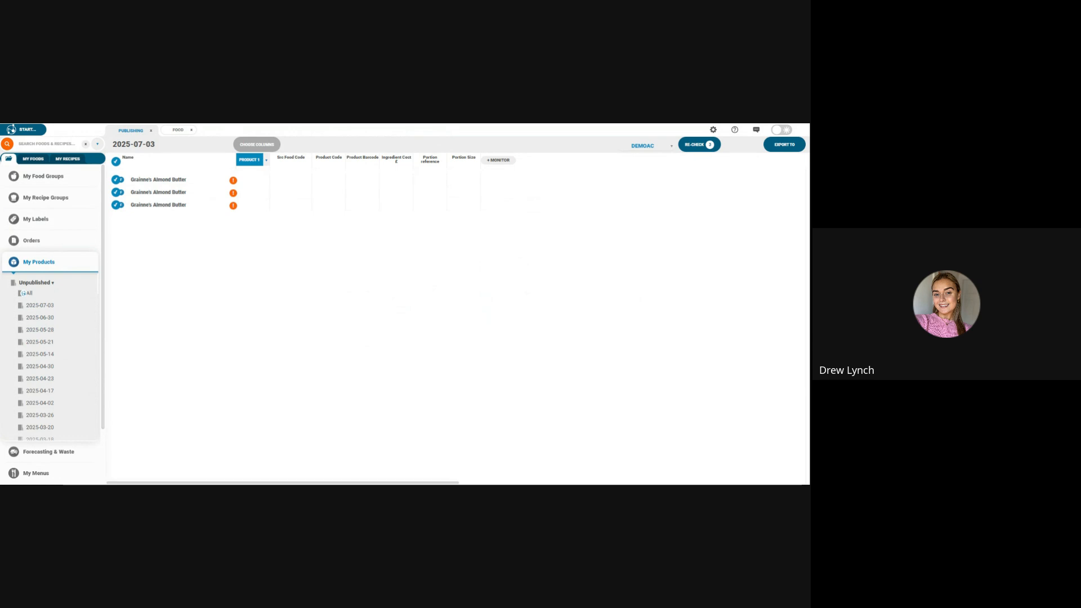
click(25, 294)
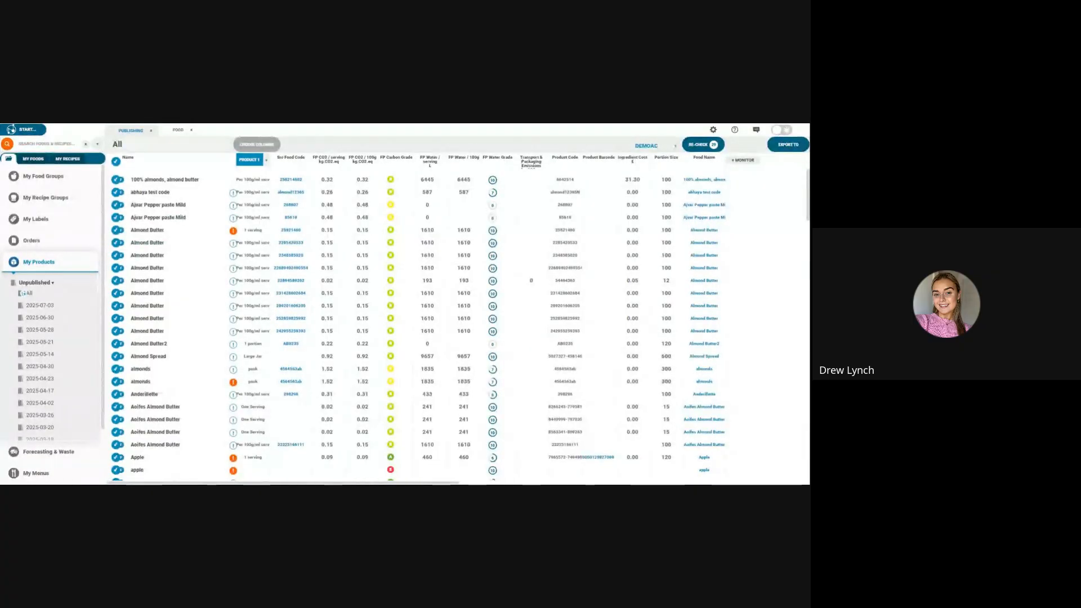
Step: Close the unpublished products list and the Guava Sync Test food, and open Support & Training
click(151, 130)
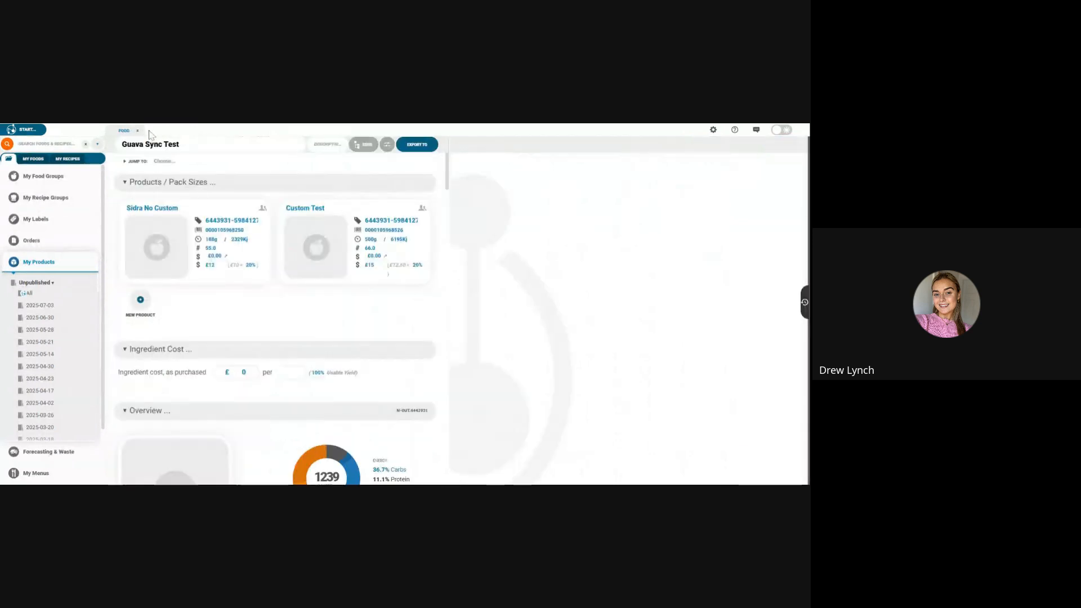
click(137, 131)
click(713, 130)
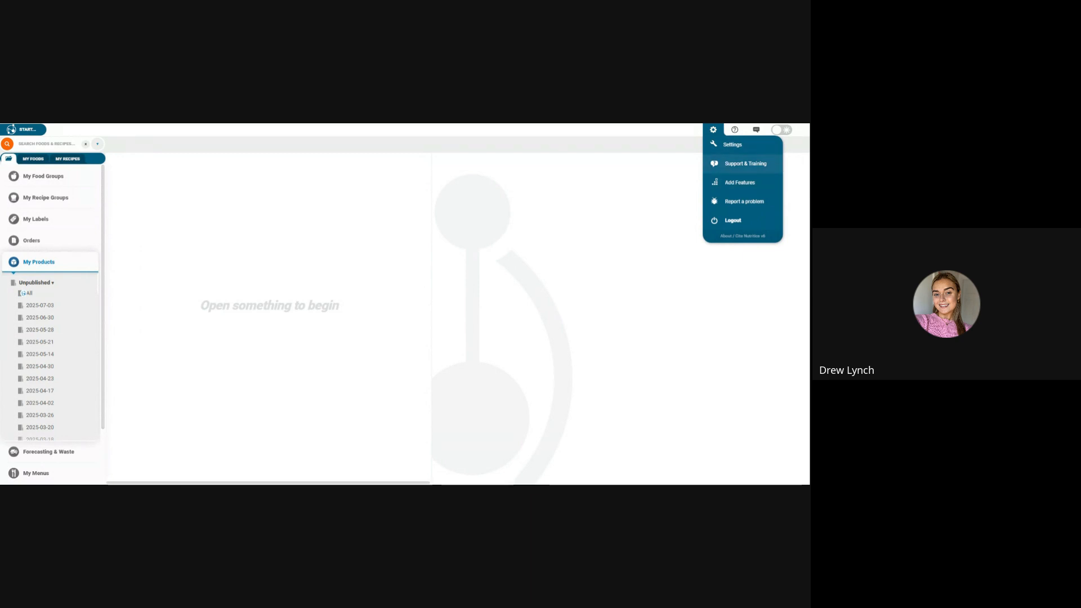
click(726, 164)
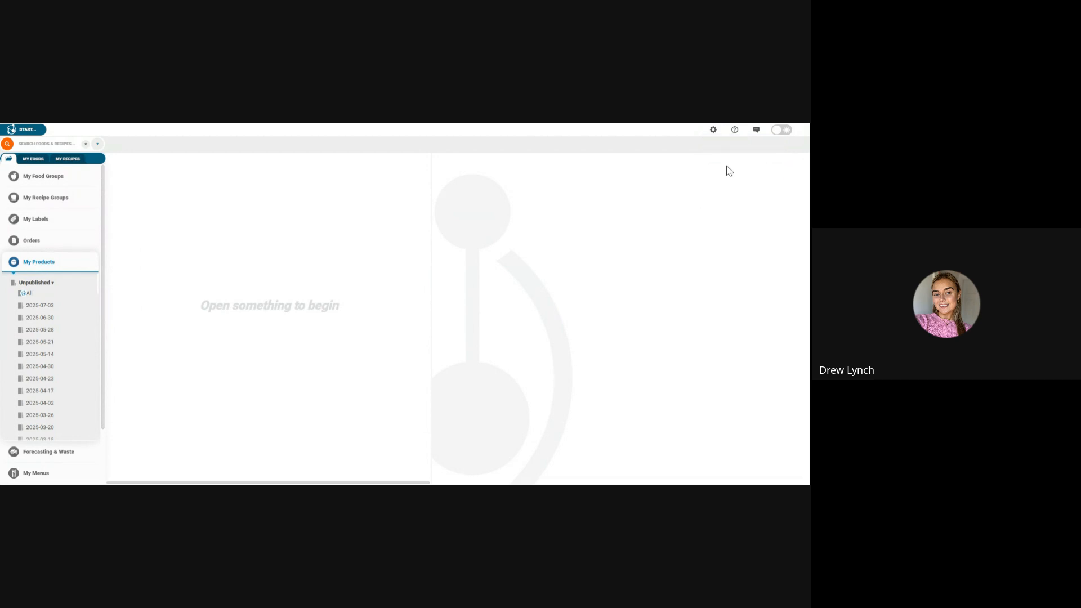